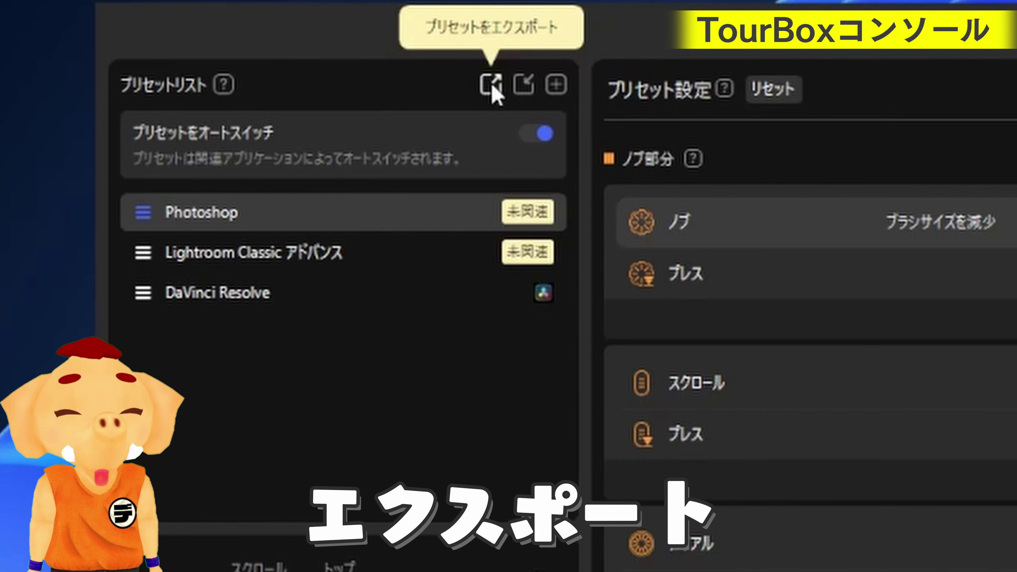
- Create a new preset named ダビンチ based on the DaVinci Resolve preset type
click(523, 85)
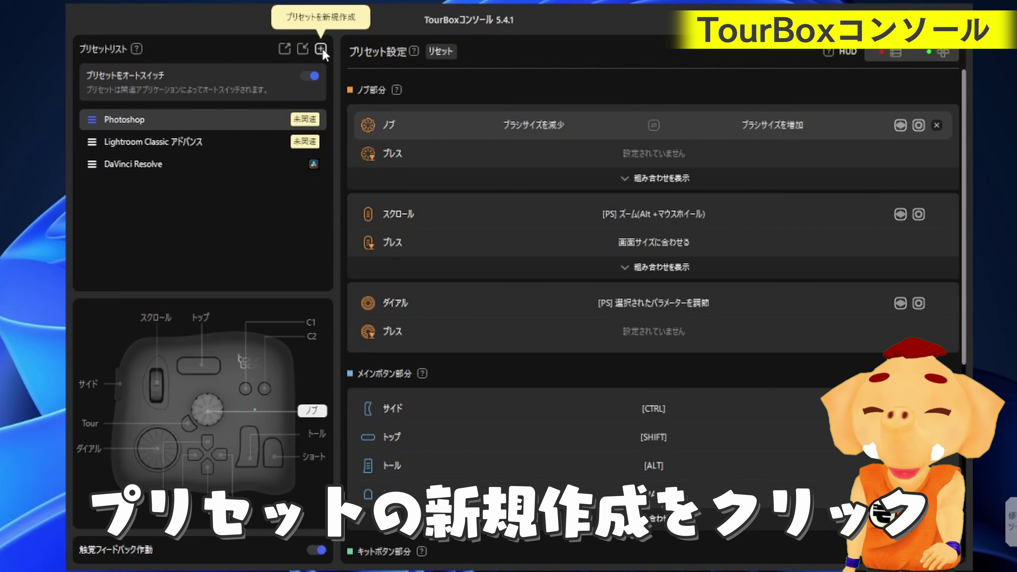
click(320, 49)
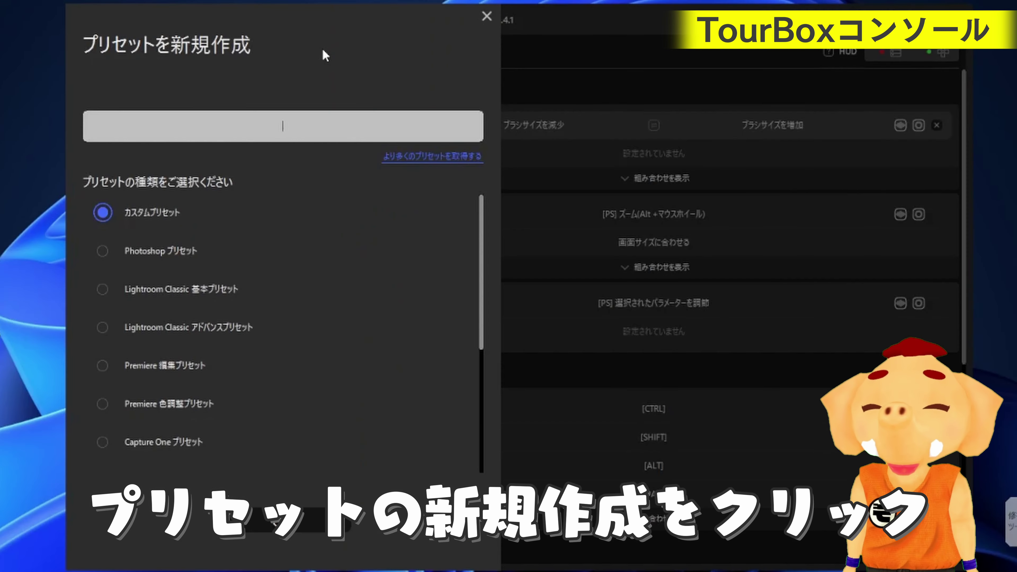
scroll(291, 346, down, 5)
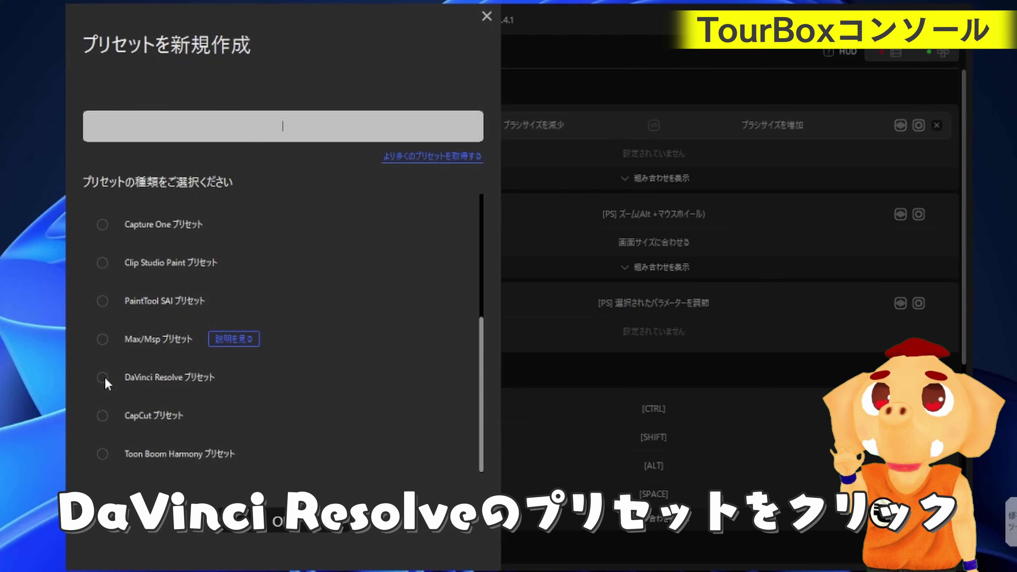
click(103, 379)
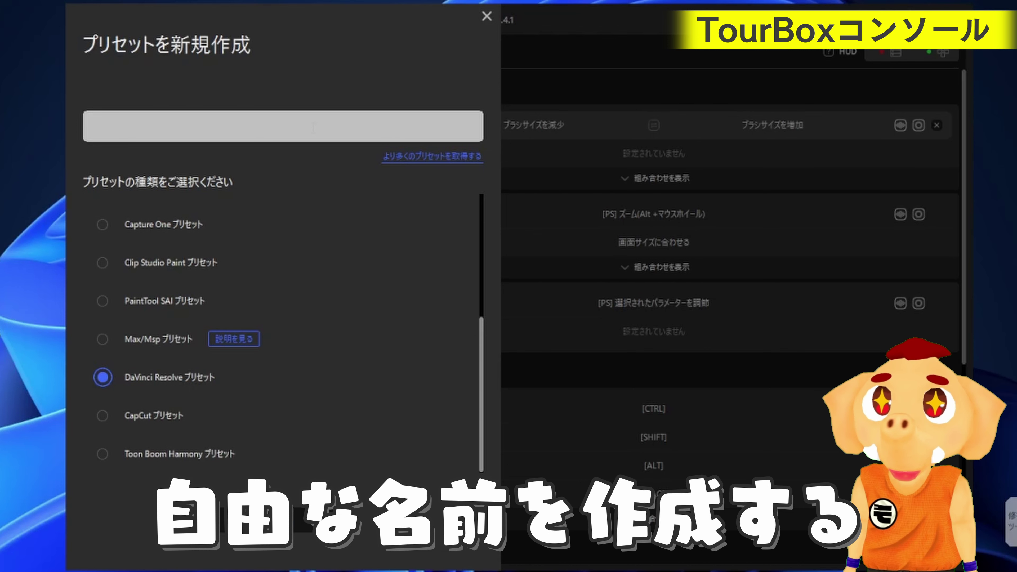
text(ダビンチ)
key(Return)
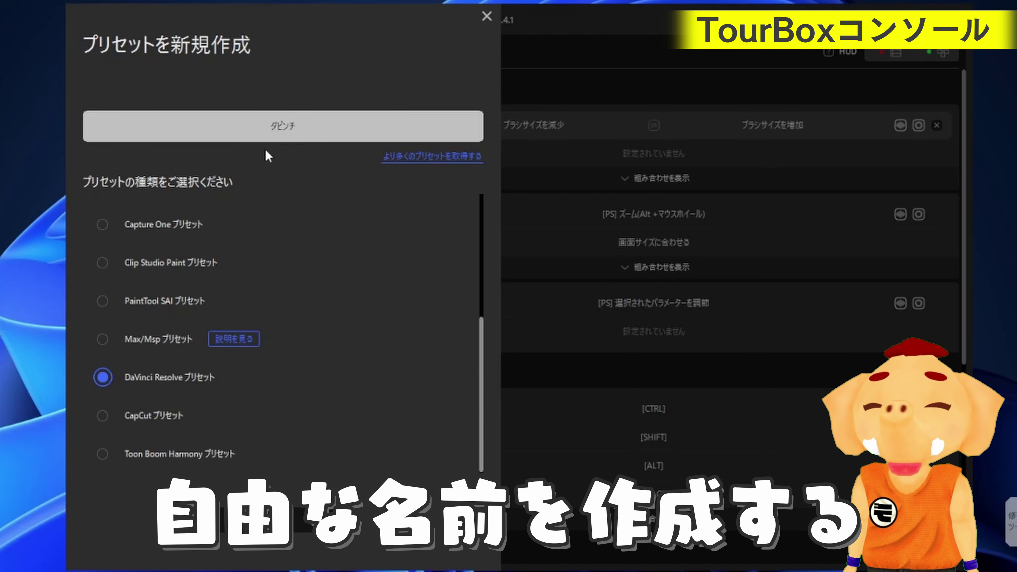
click(303, 520)
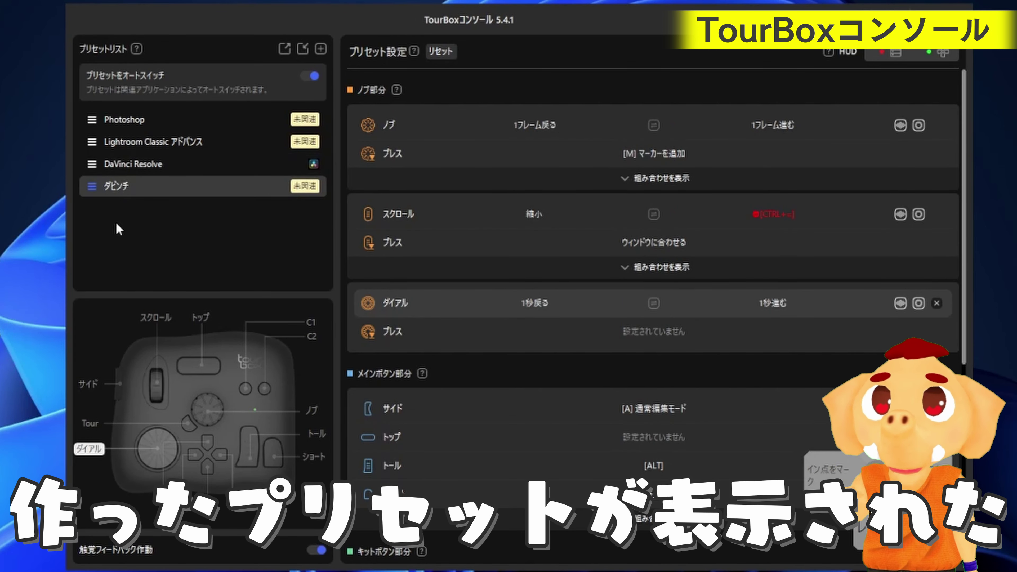
- Examine the default knob, scroll, dial, main button and kit button assignments of the ダビンチ preset
scroll(661, 164, down, 2)
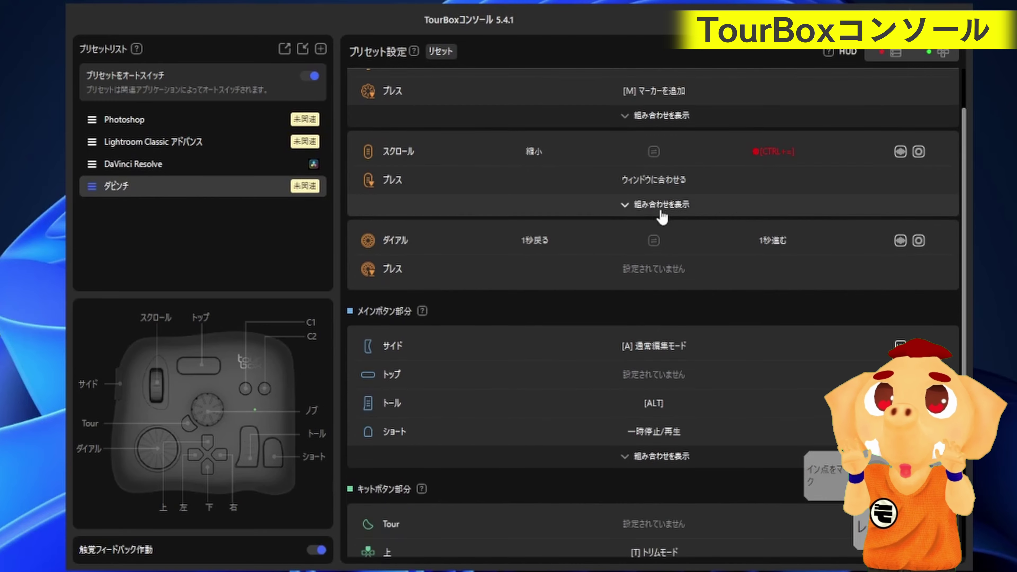
scroll(663, 217, down, 3)
scroll(662, 258, up, 5)
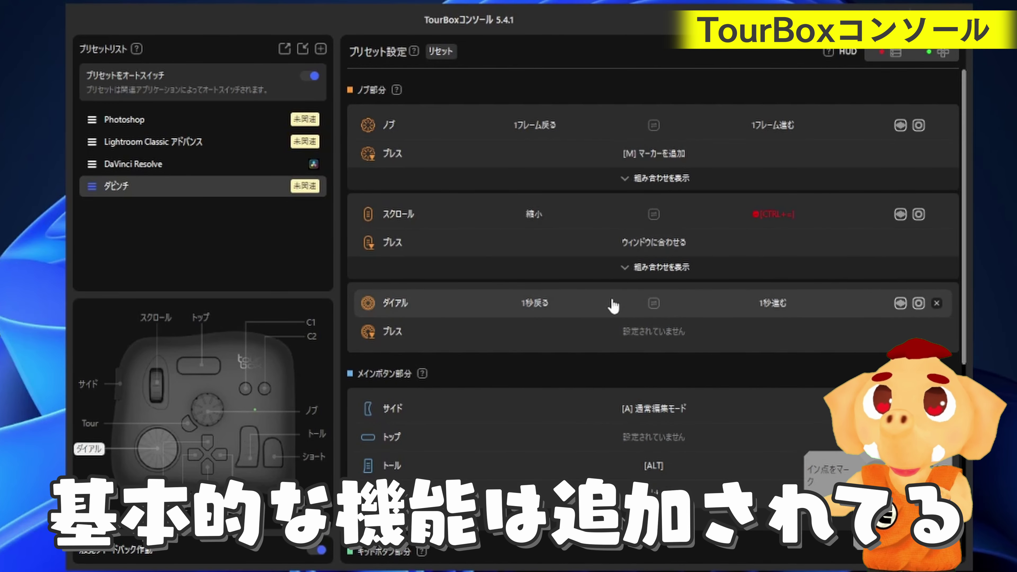
scroll(653, 237, down, 3)
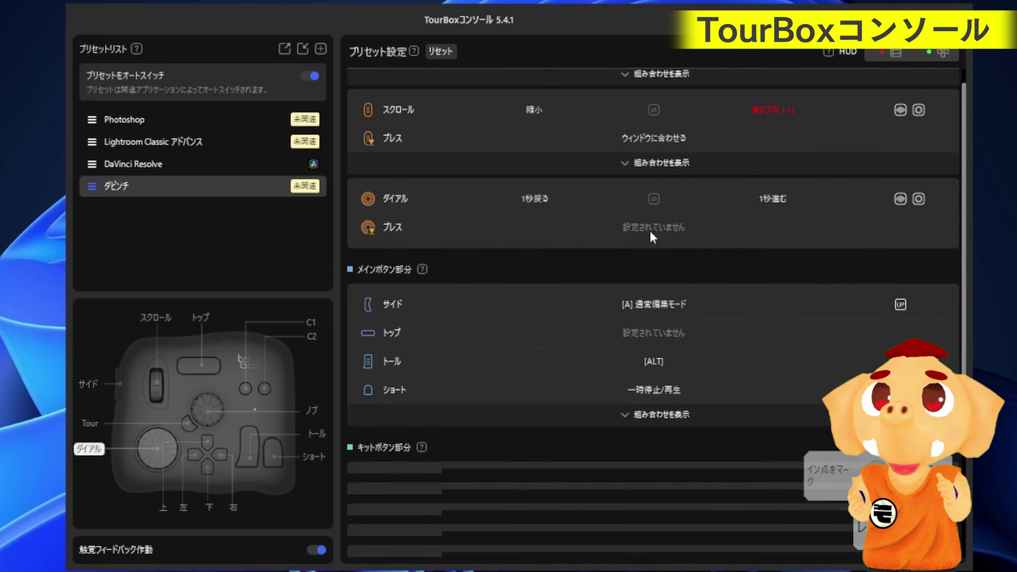
scroll(671, 388, up, 3)
scroll(676, 414, down, 2)
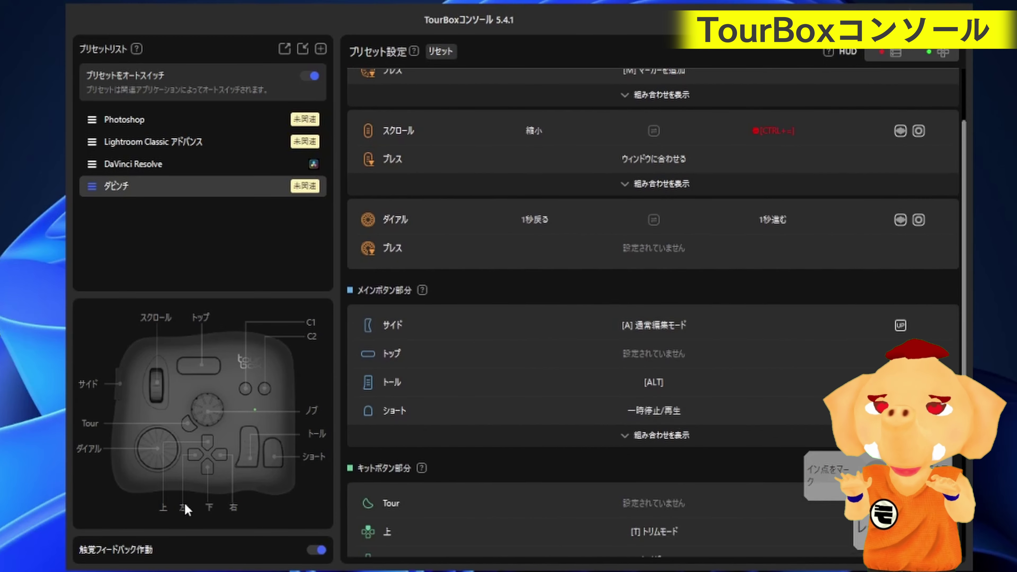
scroll(710, 393, down, 2)
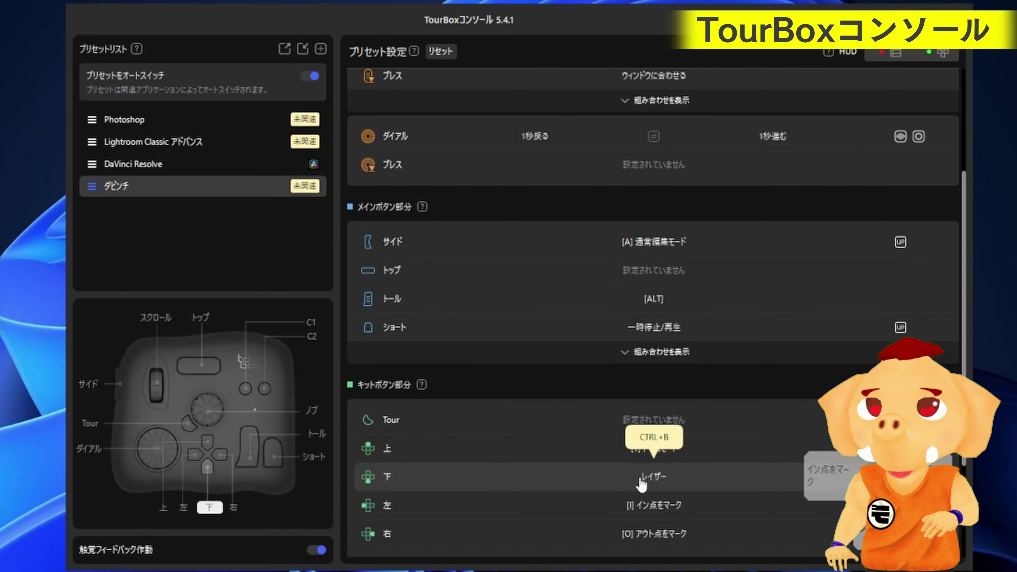
scroll(765, 420, up, 4)
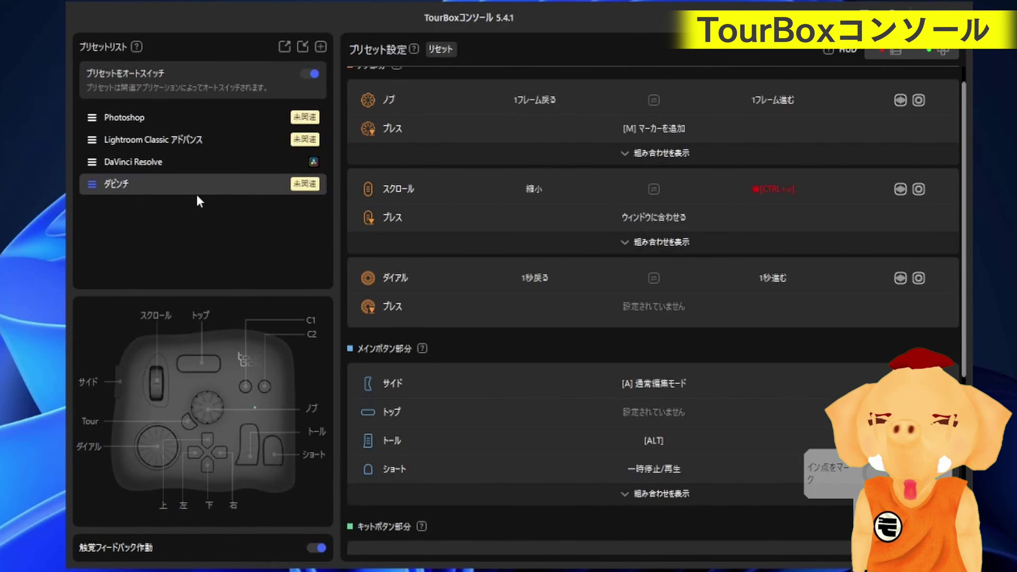
scroll(917, 428, up, 1)
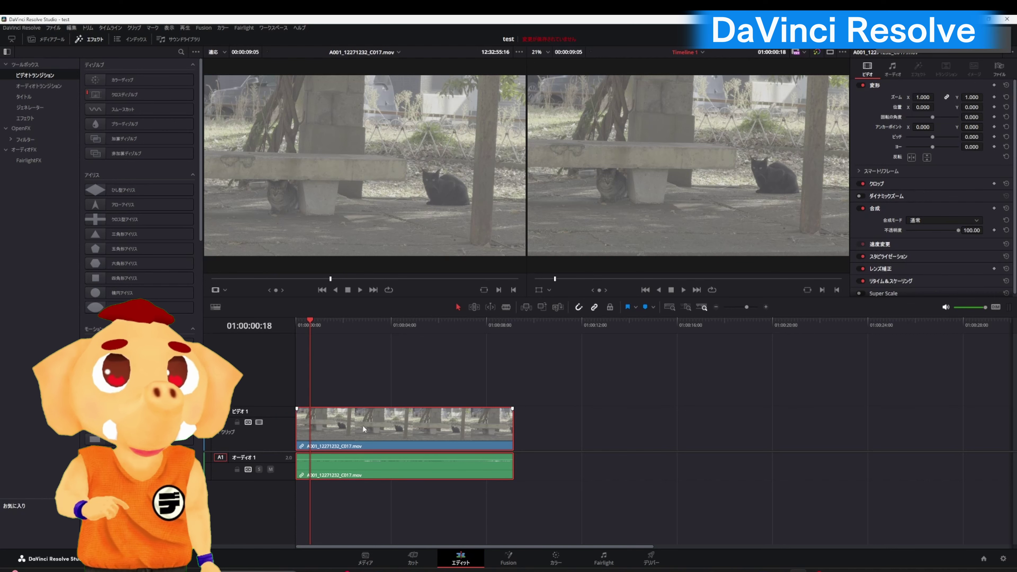
- Switch to DaVinci Resolve and move the playhead to the timeline start at 01:00:00:00
click(370, 320)
drag(371, 320, 297, 338)
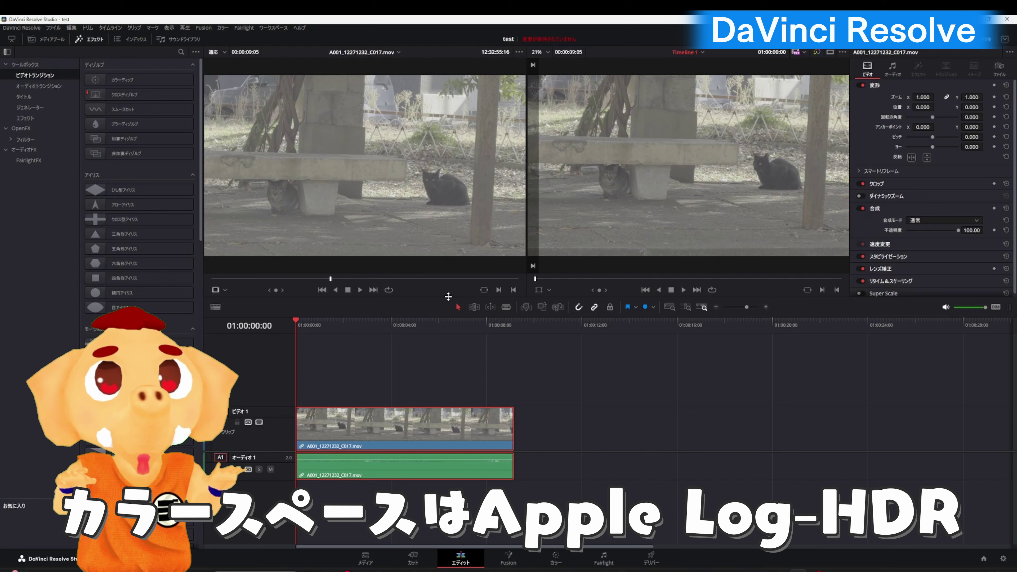
mouse_move(224, 153)
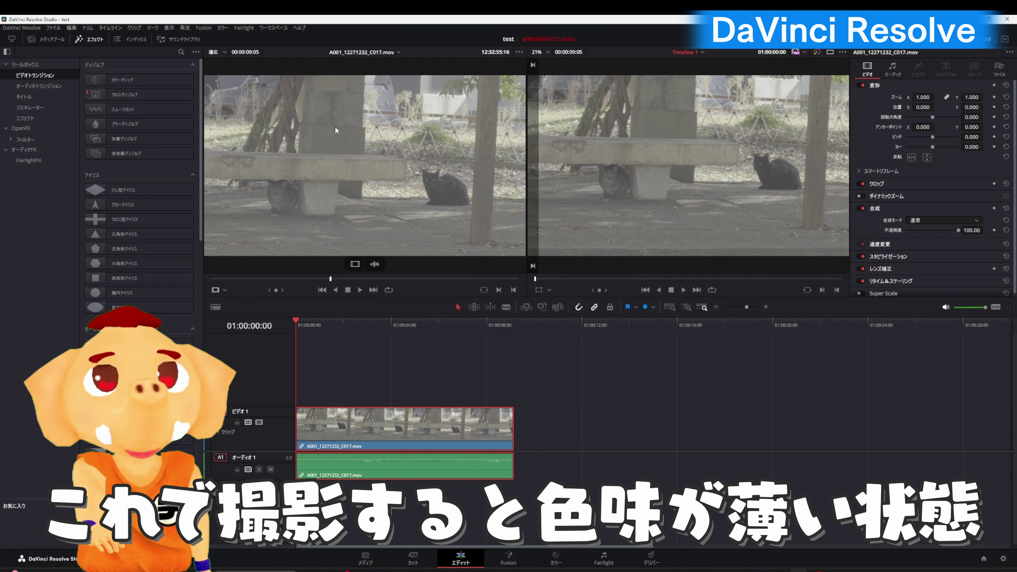
- On the Color page, add two nodes to the clip and stack all three vertically with node 03 on top
click(558, 562)
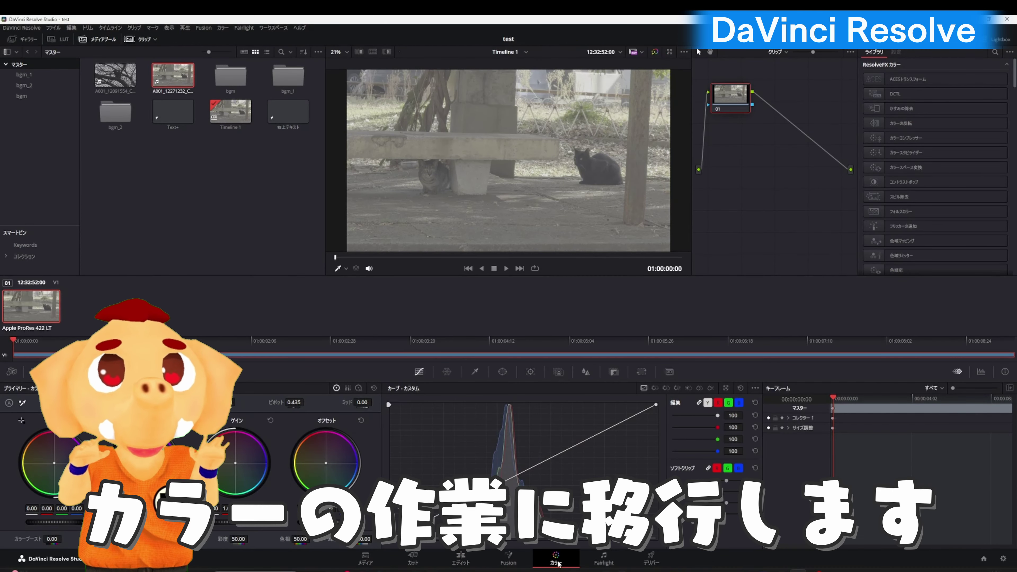
drag(732, 104, 762, 126)
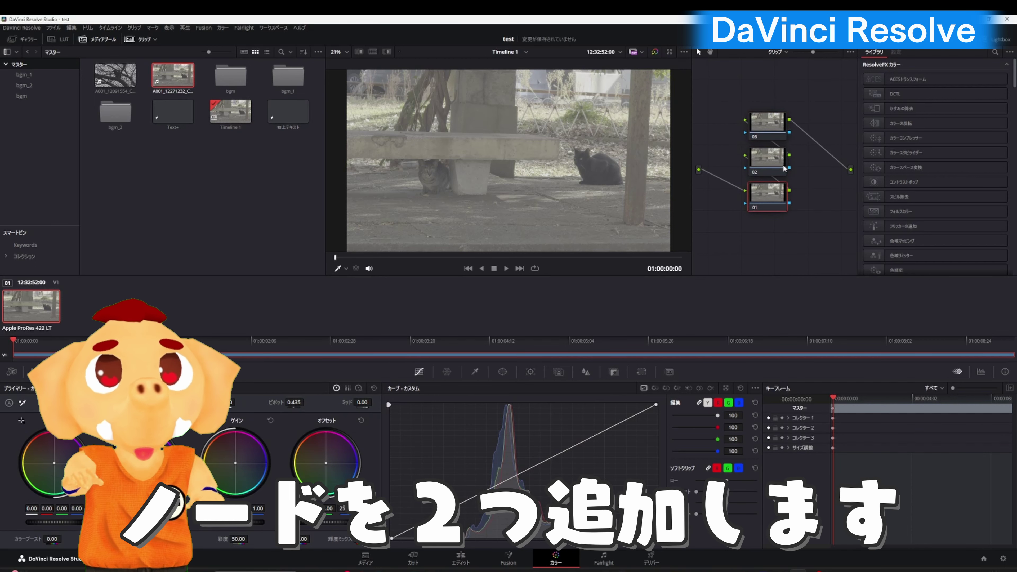
drag(769, 129, 769, 123)
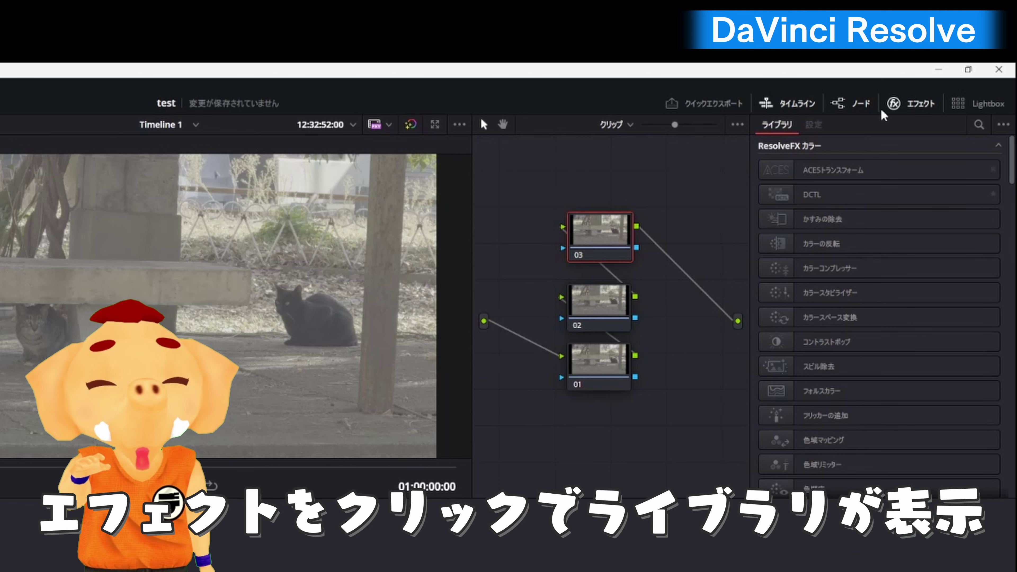
- Show the effects library and apply the ACES Transform (ACESトランスフォーム) effect to node 03
click(894, 105)
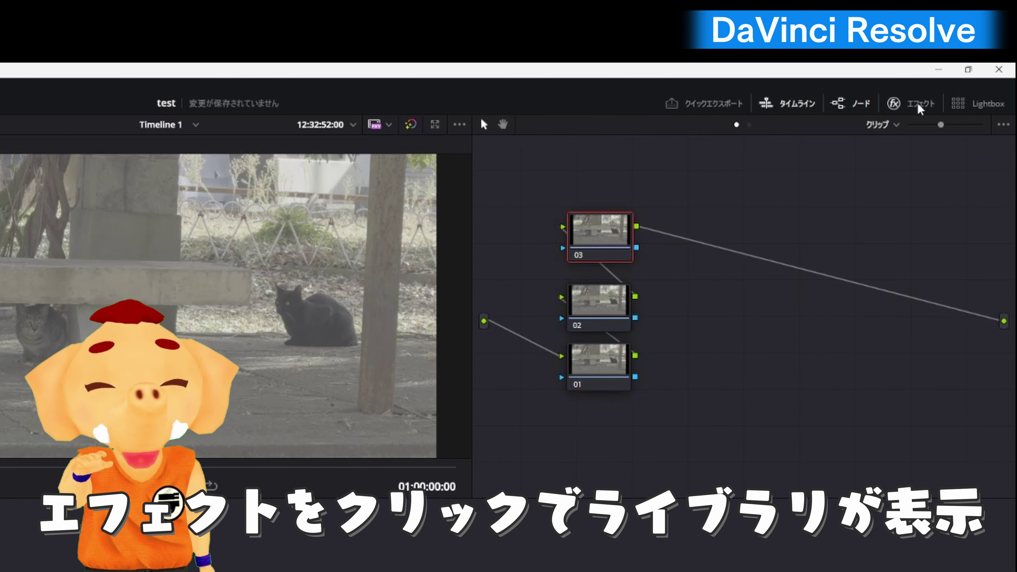
click(901, 106)
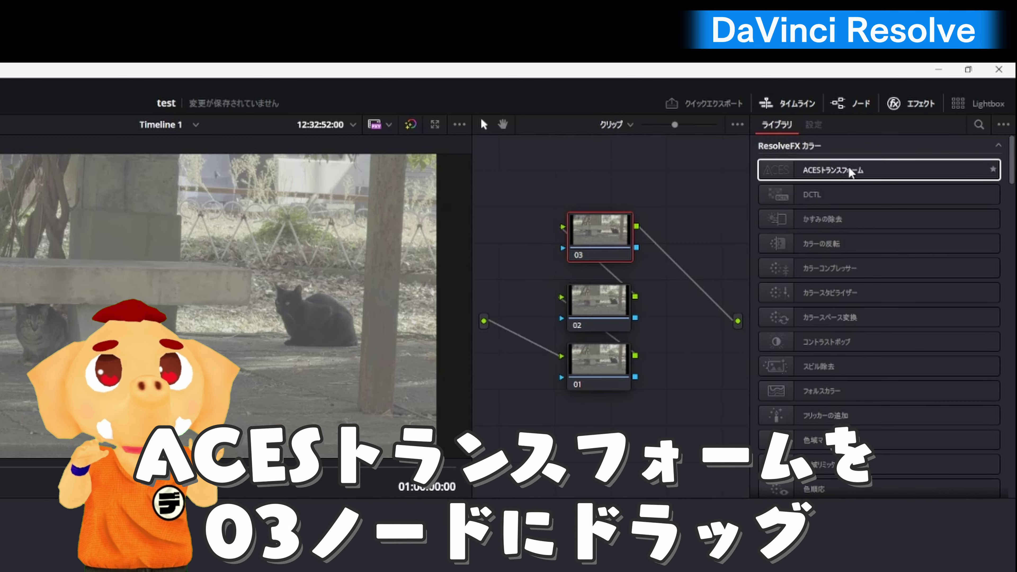
drag(831, 172, 608, 233)
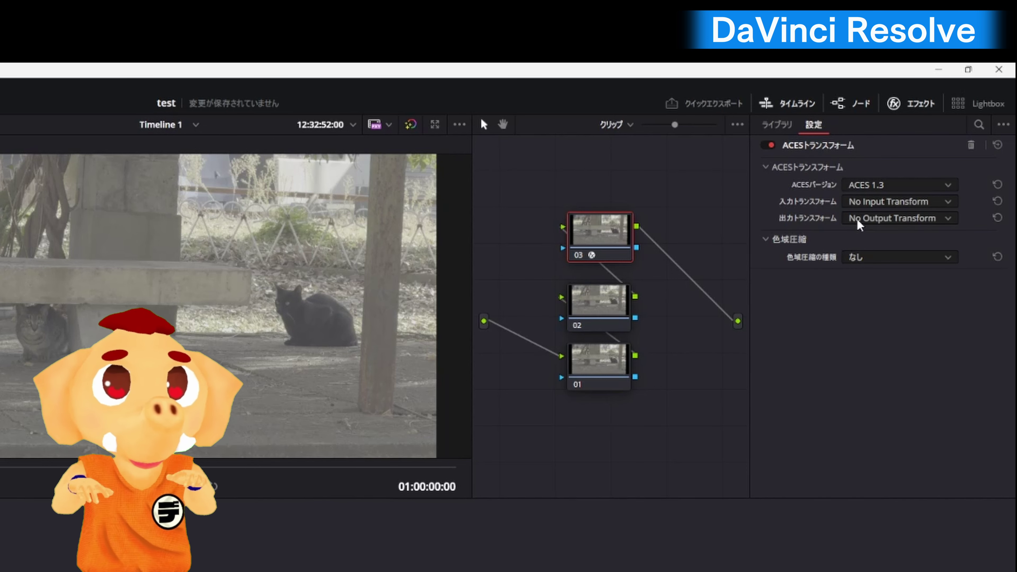
- Set the ACES Transform's input transform to Apple Log and its output transform to Rec.709
click(895, 200)
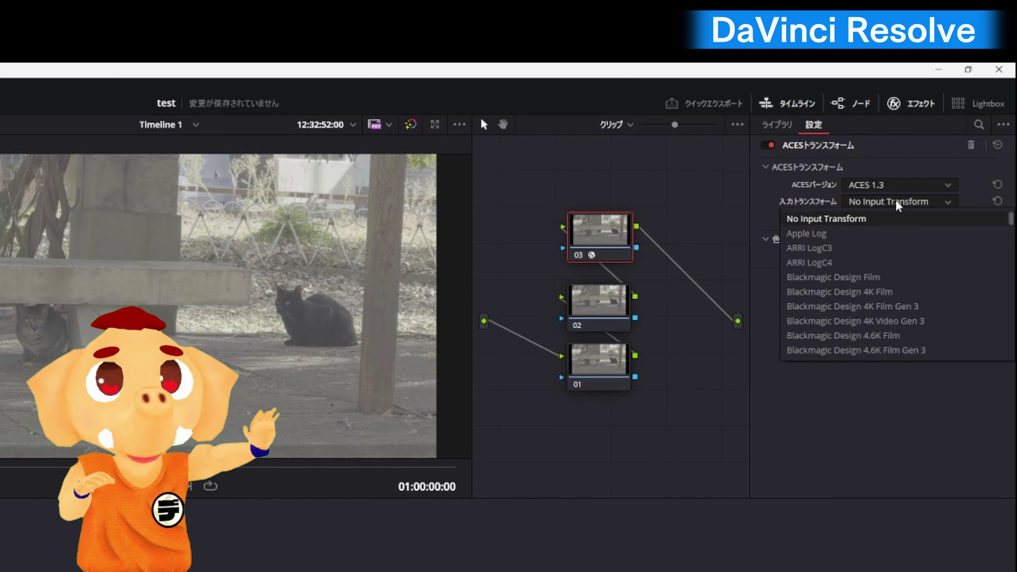
click(865, 233)
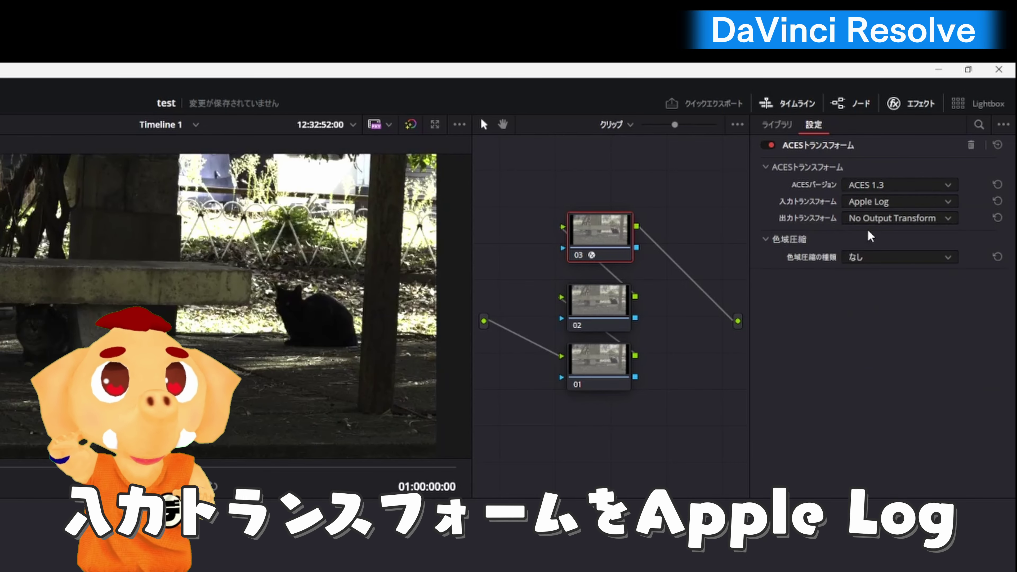
click(880, 215)
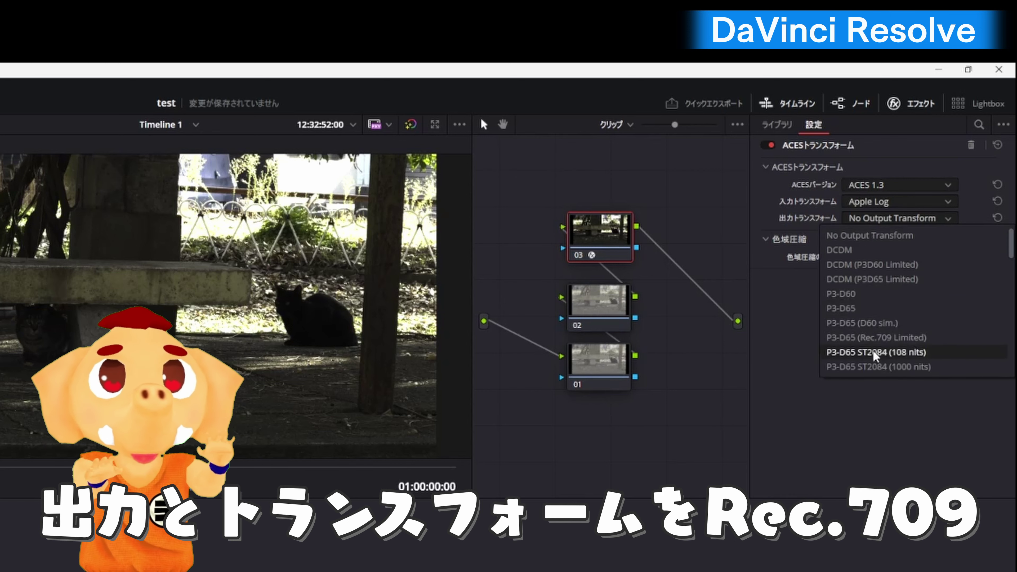
scroll(879, 305, down, 1)
click(885, 273)
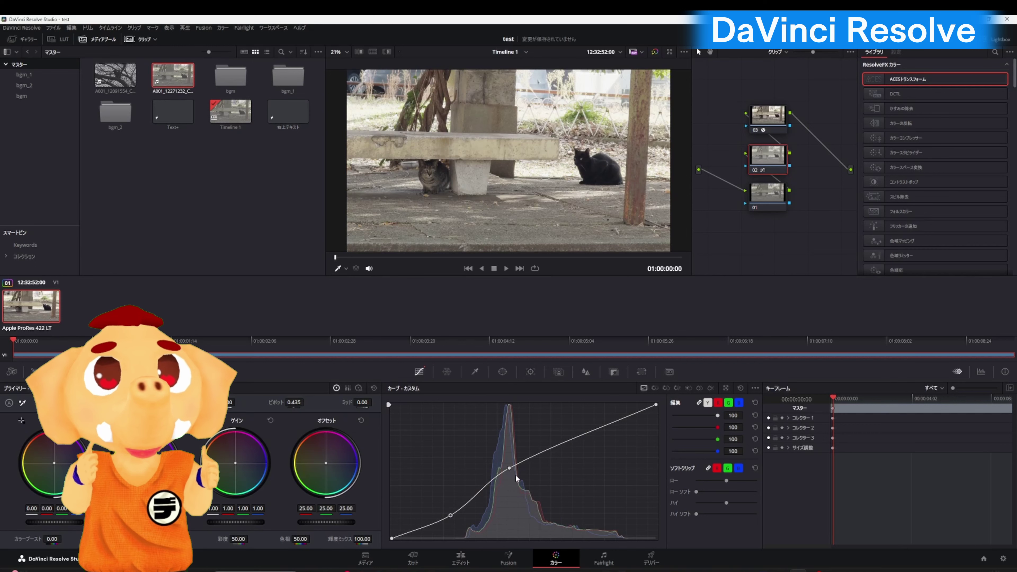
- Lower the middle point of node 02's custom curve and select node 01
drag(509, 468, 493, 499)
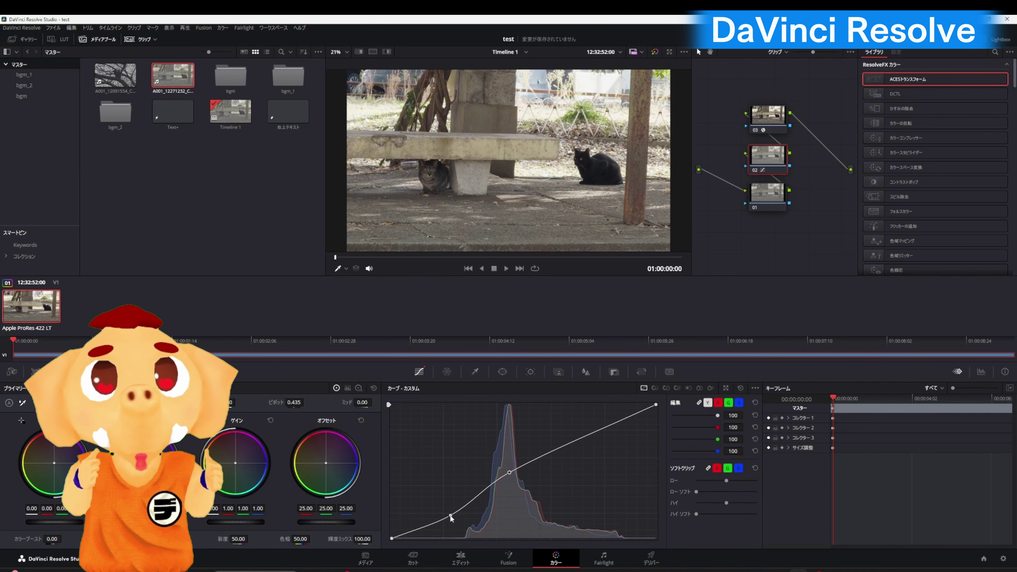
click(771, 196)
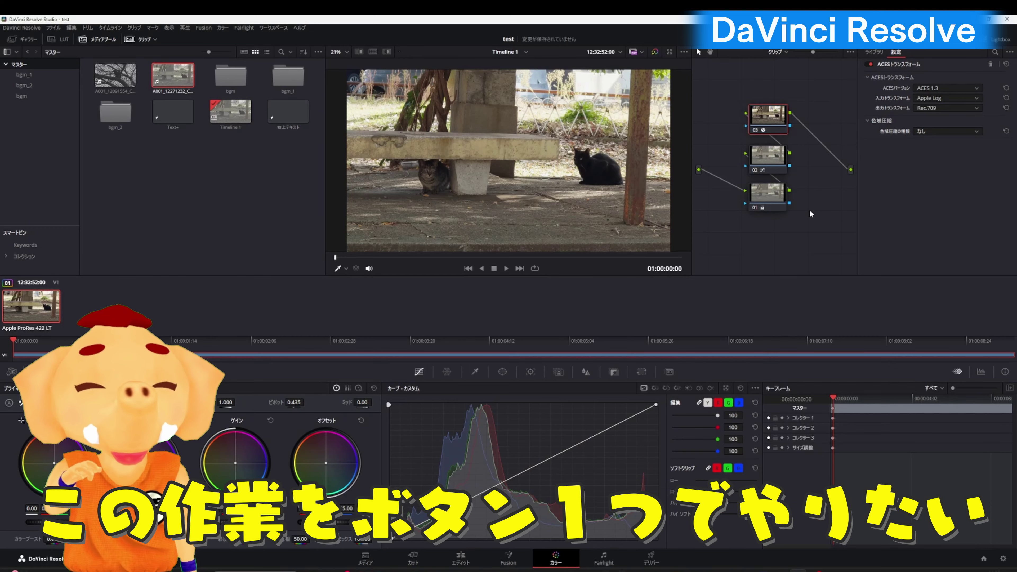
- Compare the grades of nodes 02 and 01, and reset node 02's curve and node 01's saturation
click(767, 149)
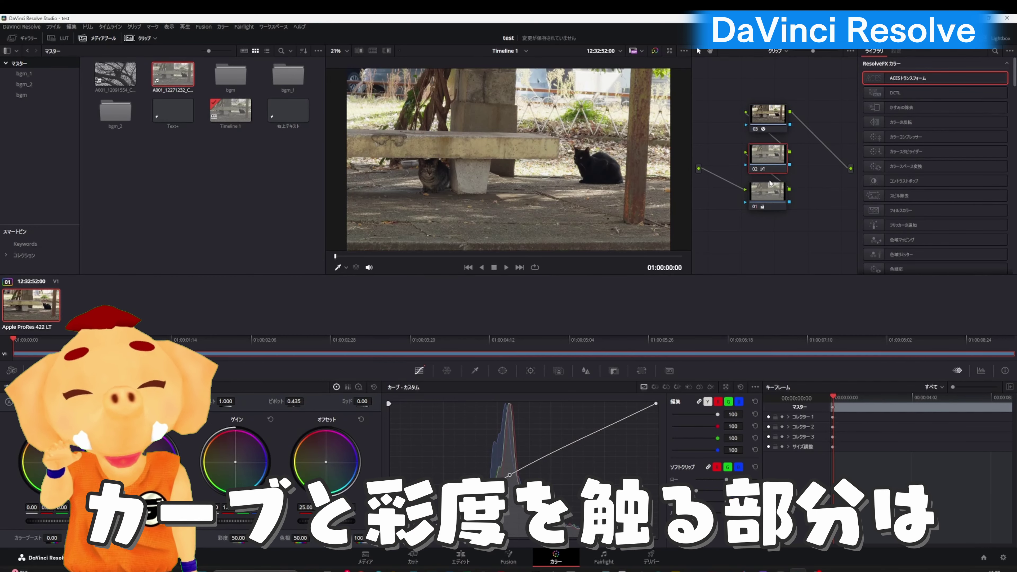
click(771, 195)
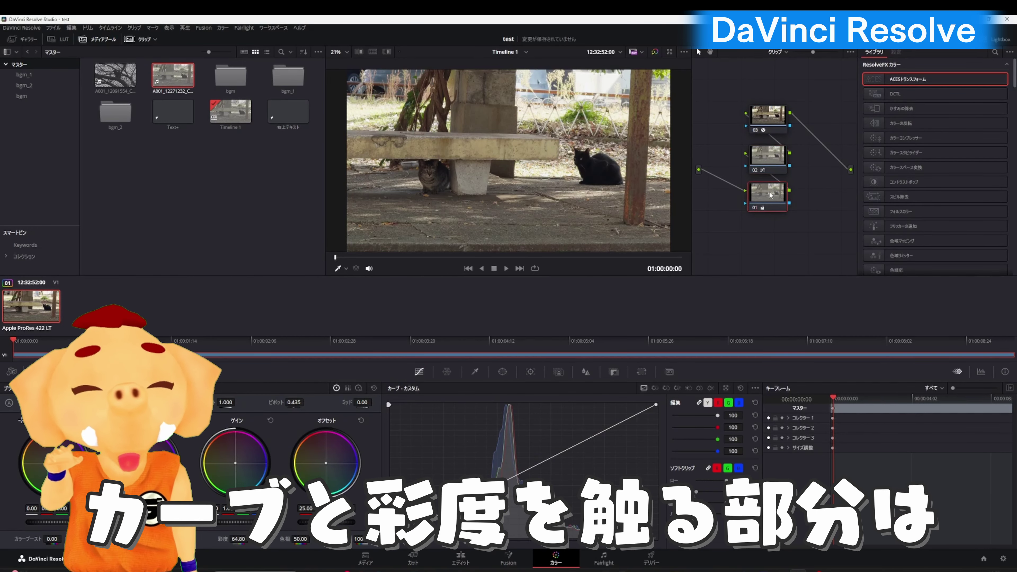
click(768, 161)
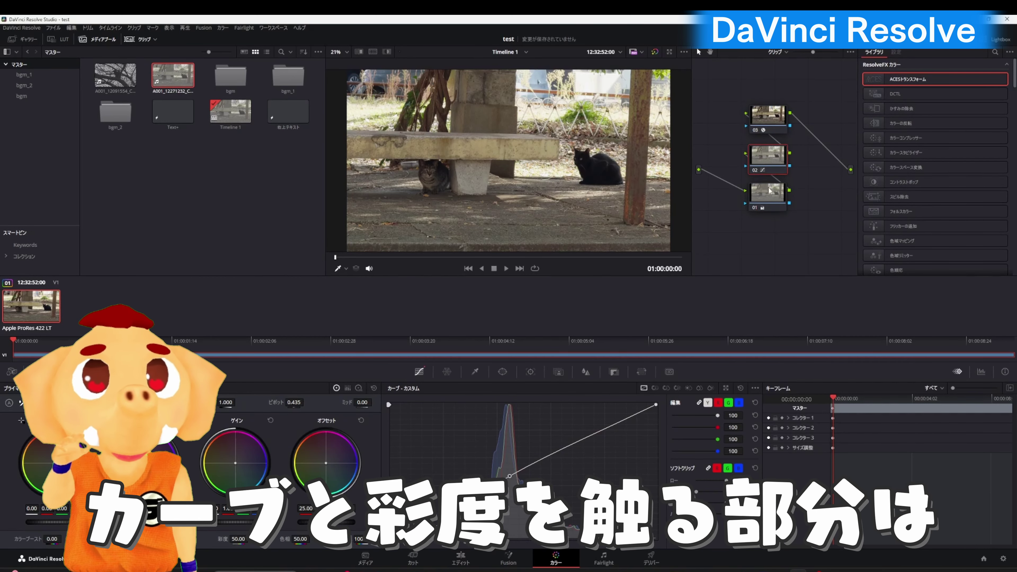
click(771, 195)
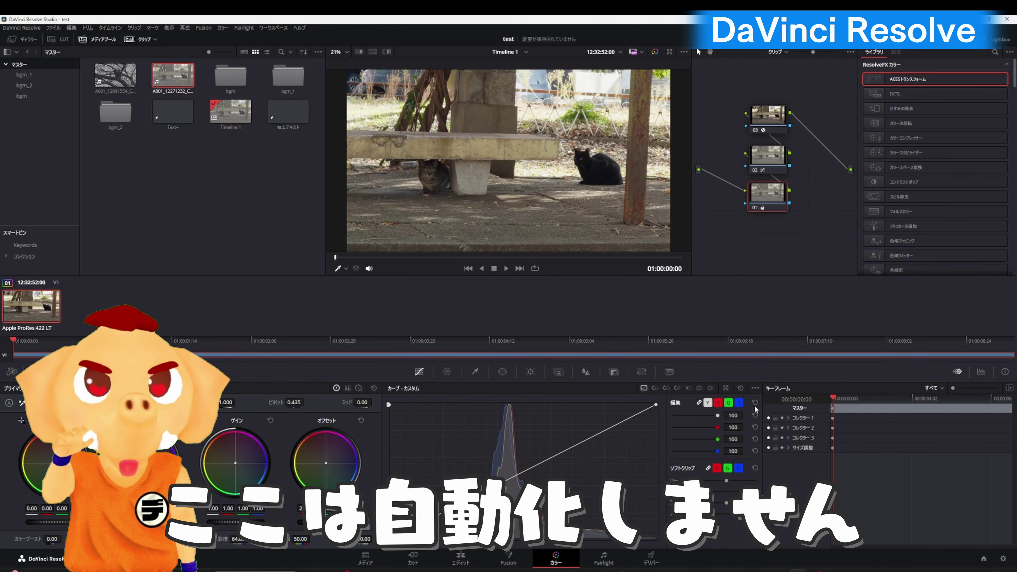
click(767, 157)
click(755, 201)
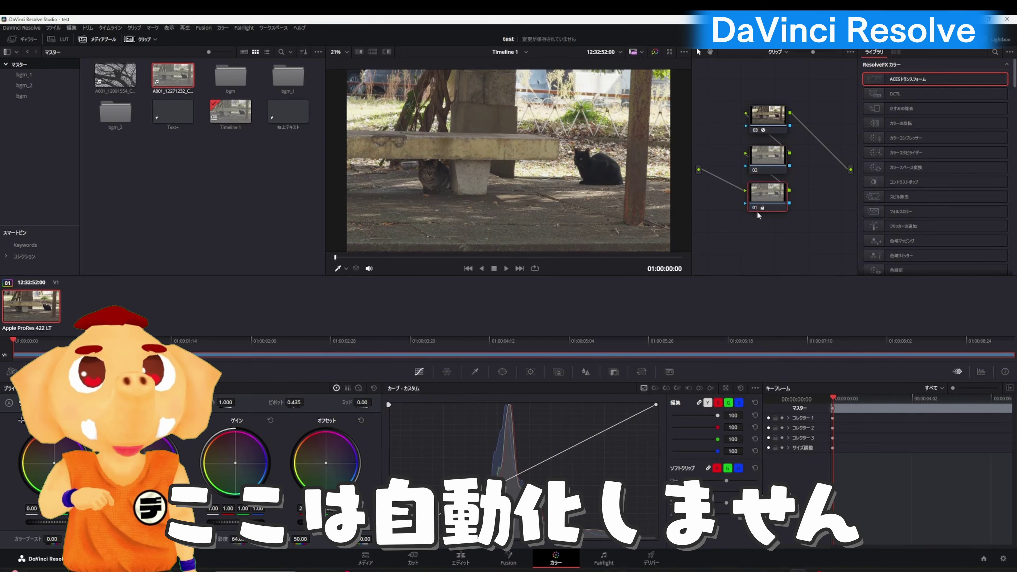
- Select nodes 01, 02 and 03 in the node graph and save the grade to Memory A (メモリーAに保存)
drag(715, 80, 832, 253)
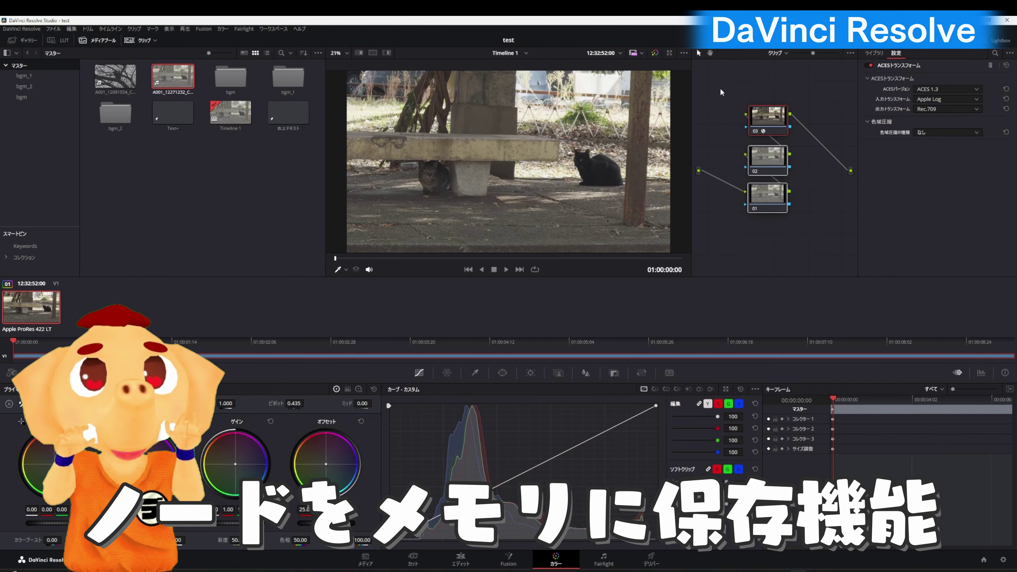
click(830, 239)
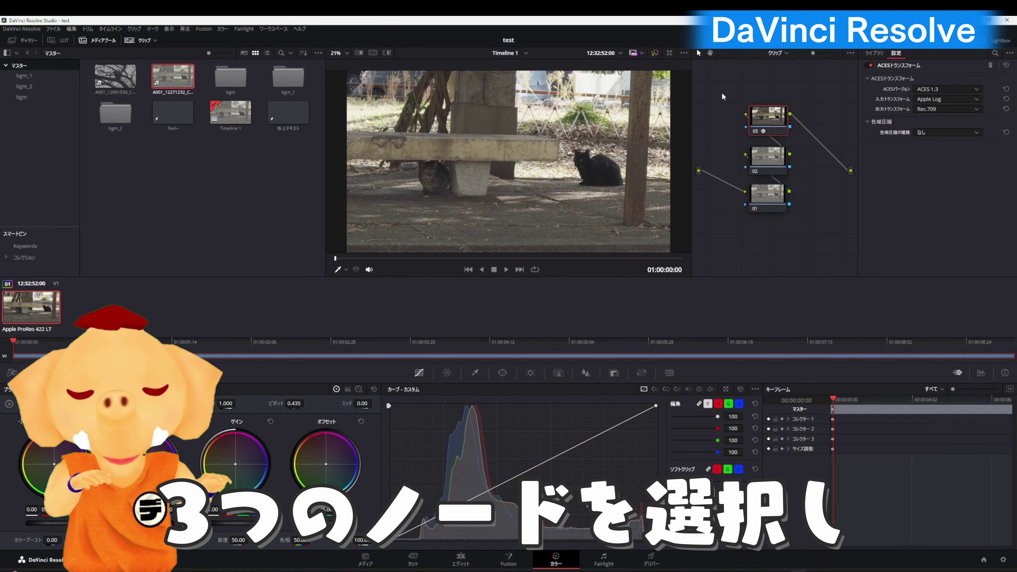
drag(719, 89, 830, 245)
click(223, 28)
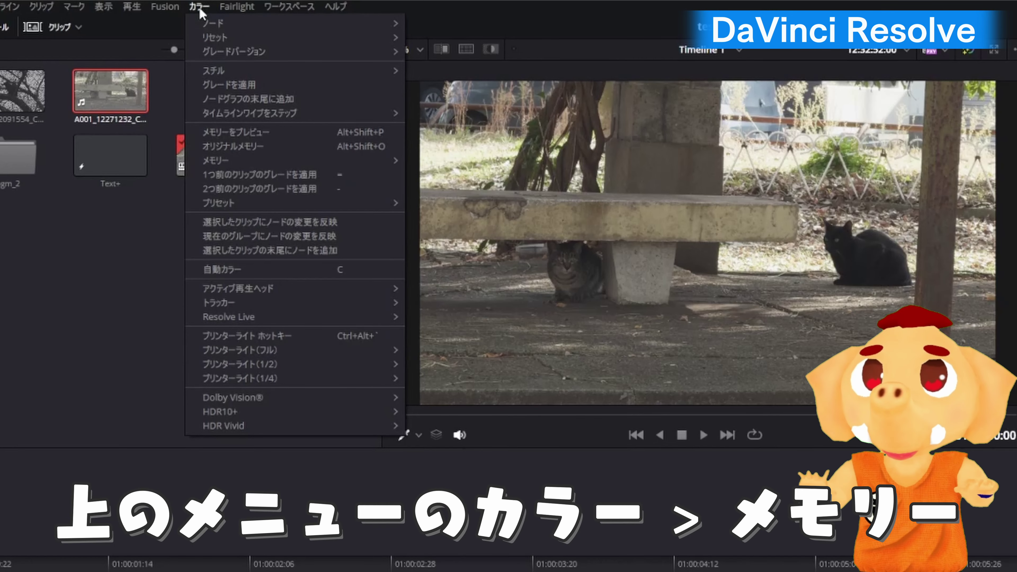
mouse_move(216, 160)
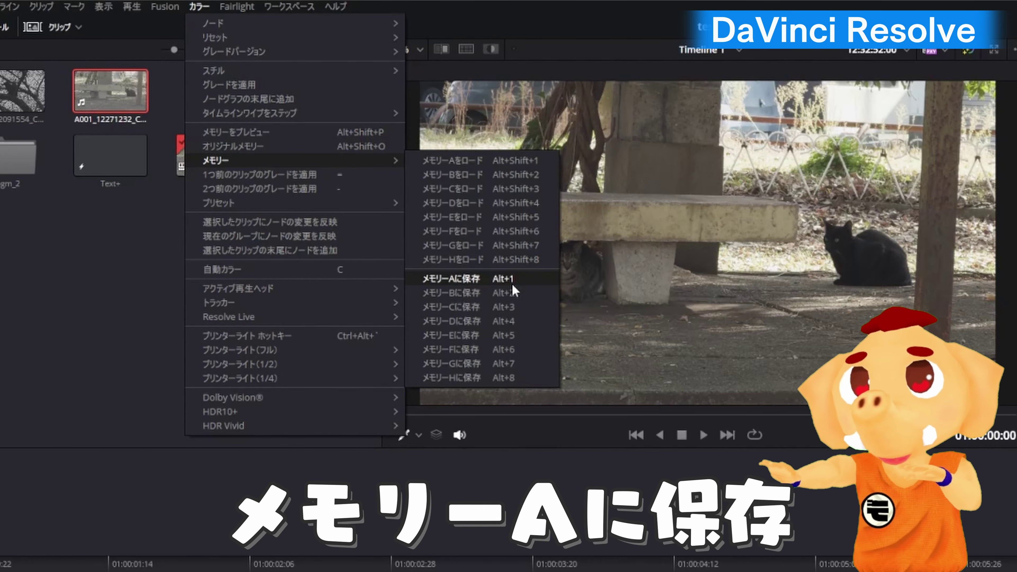
click(499, 281)
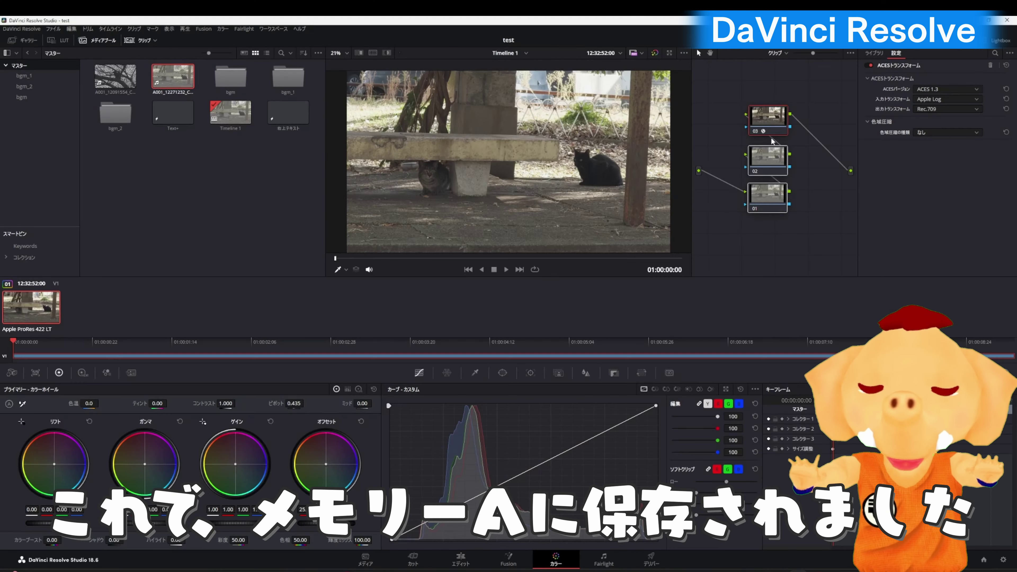
- Delete all three nodes as a test and restore them by loading Memory A (メモリーAをロード)
click(740, 103)
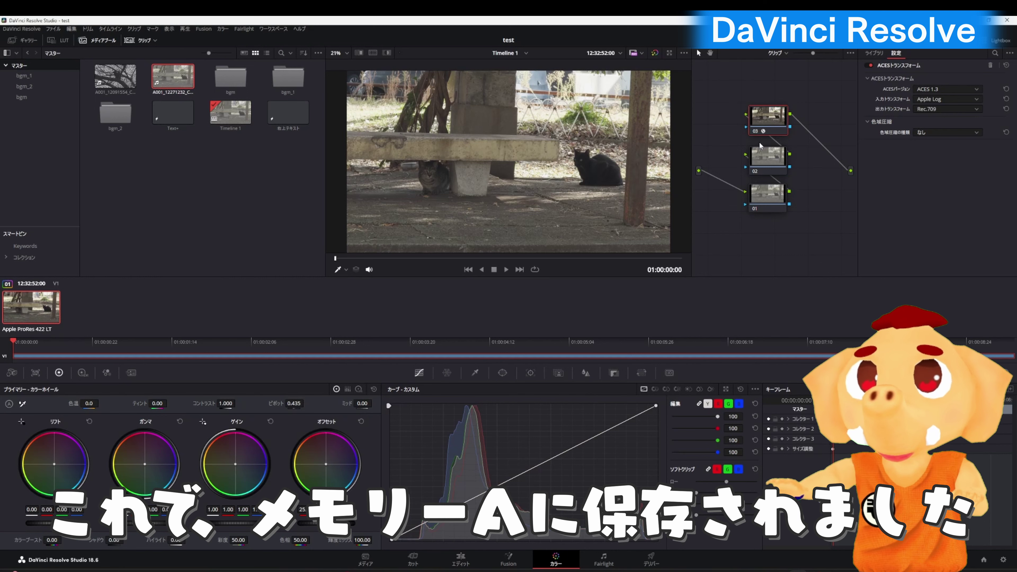
drag(736, 146, 814, 230)
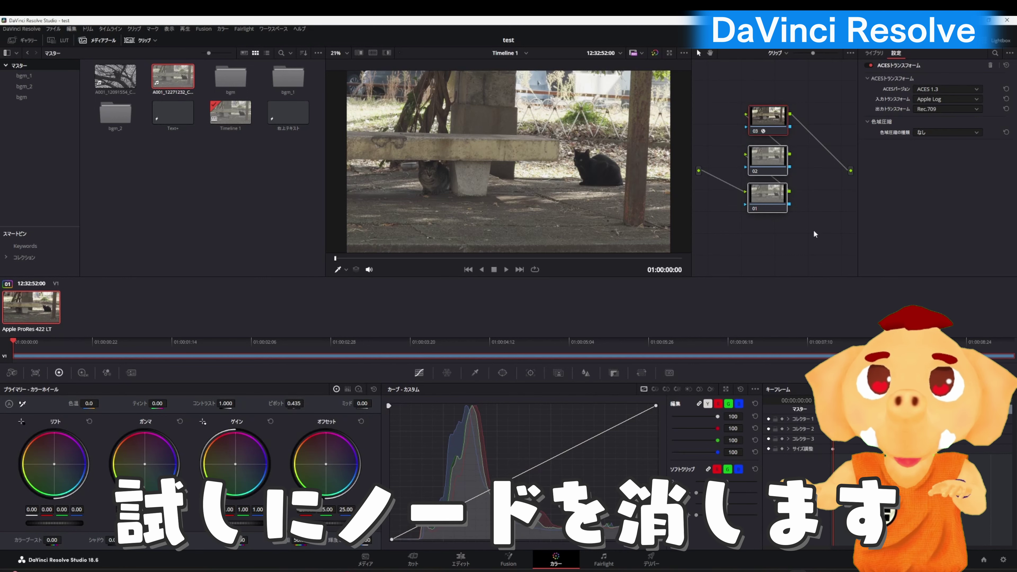
key(Delete)
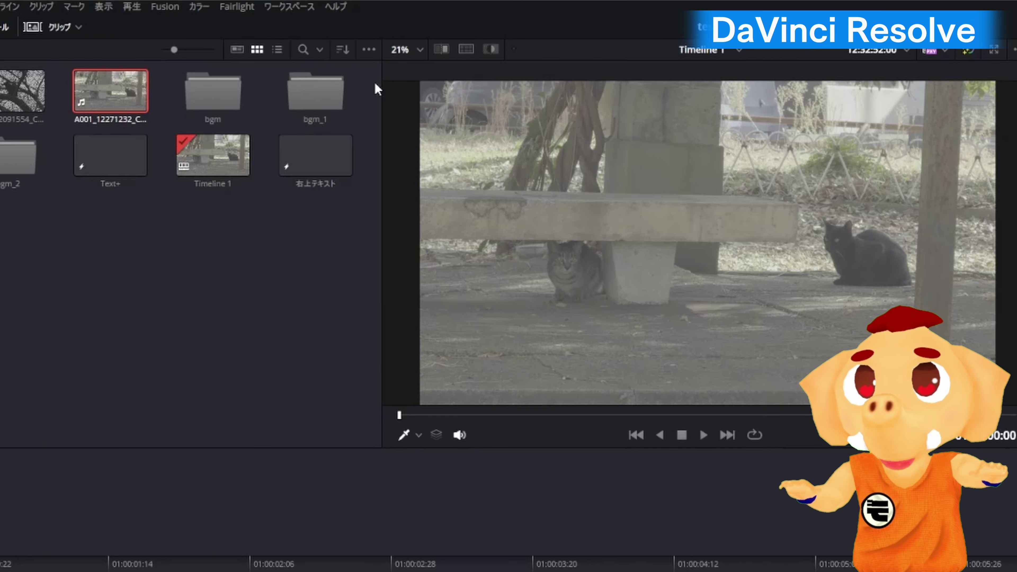
click(199, 6)
mouse_move(258, 163)
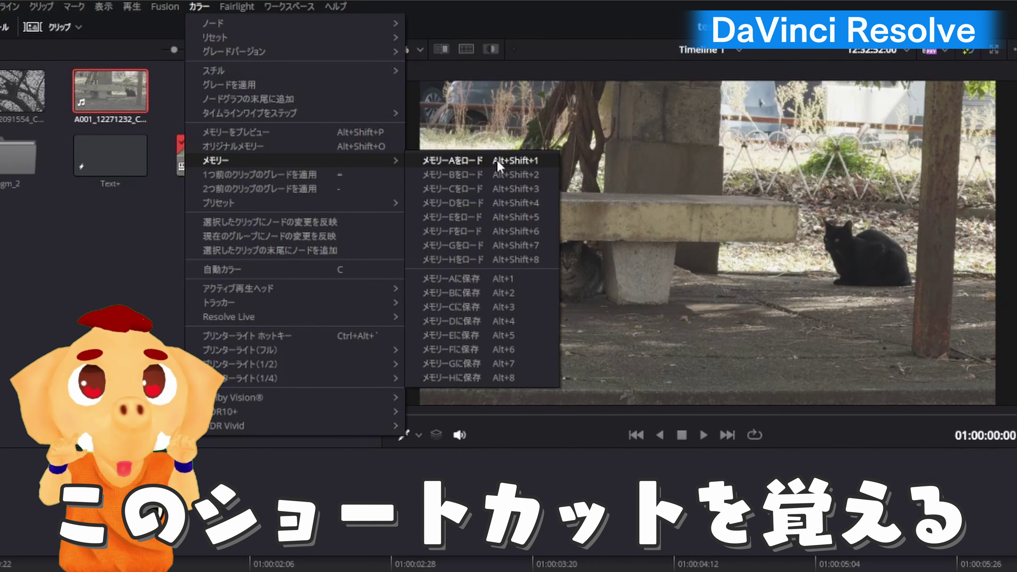
key(Escape)
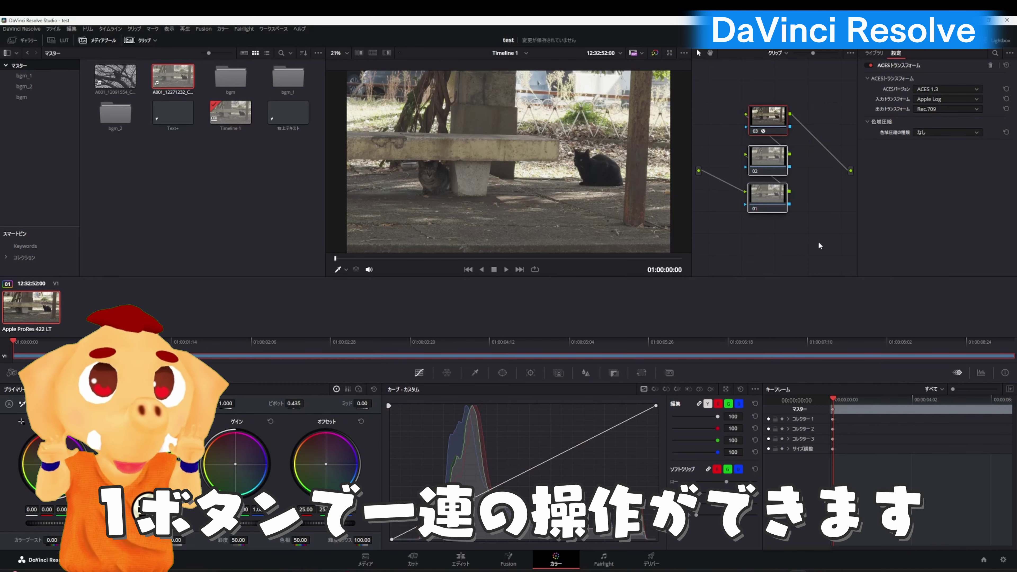
- Switch to the Edit page, play the timeline briefly and return the playhead to the start of the clip
key(shift+F8)
key(shift+4)
key(space)
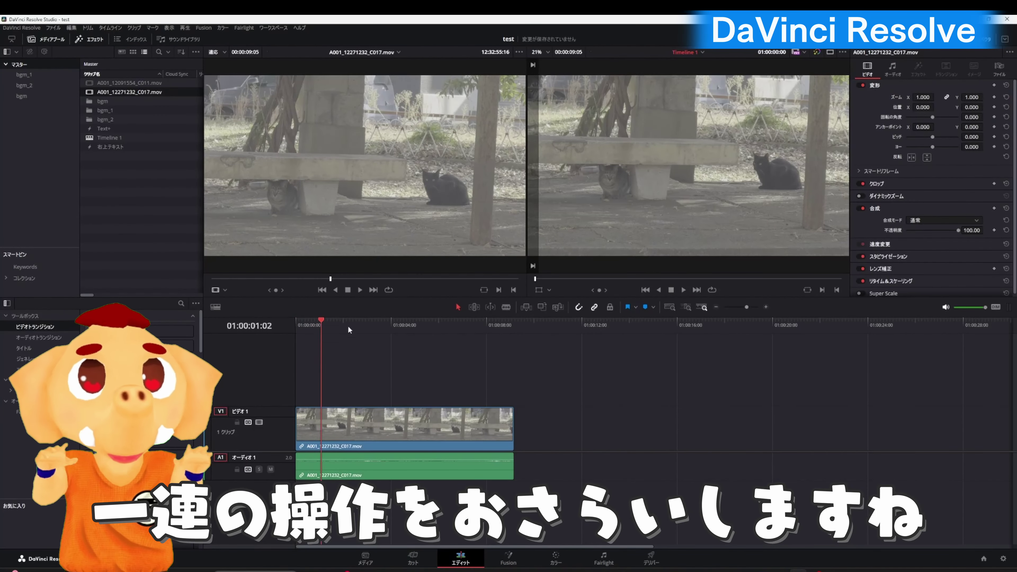
key(space)
key(Home)
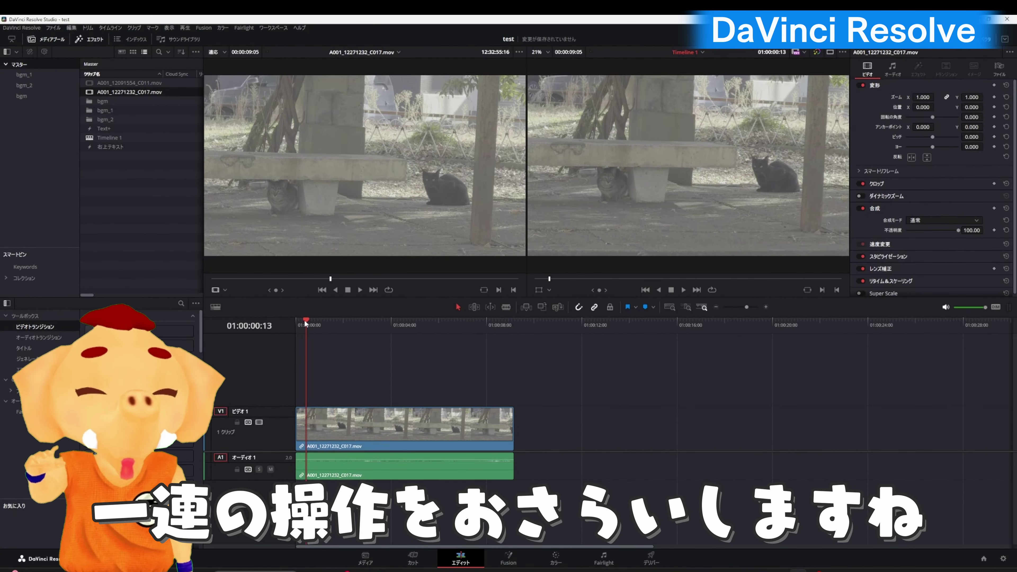
mouse_move(298, 319)
mouse_down()
mouse_move(309, 326)
mouse_move(281, 322)
mouse_up()
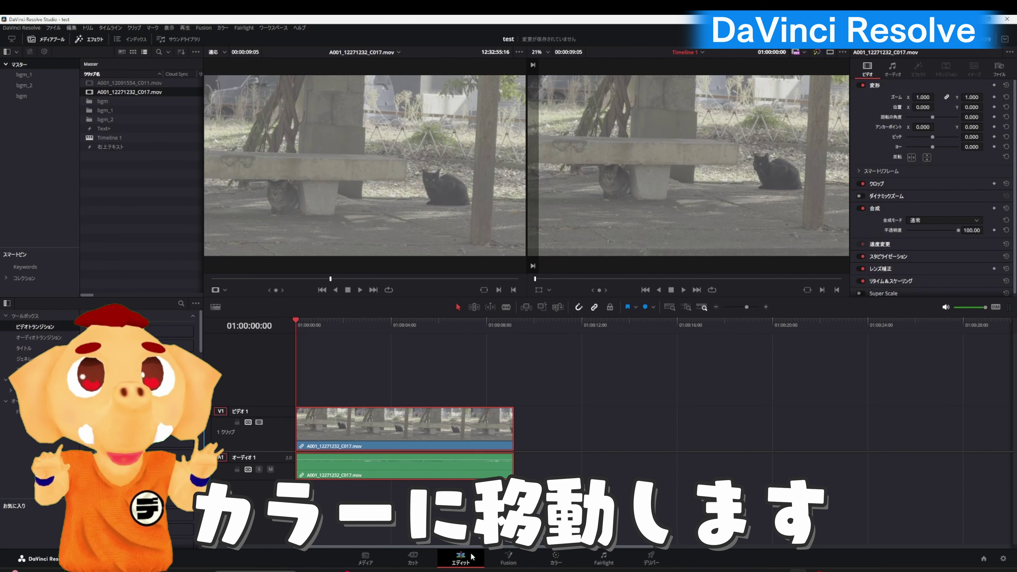
- Switch to the Color page and load Memory A (メモリーAをロード) onto the ungraded clip
click(556, 561)
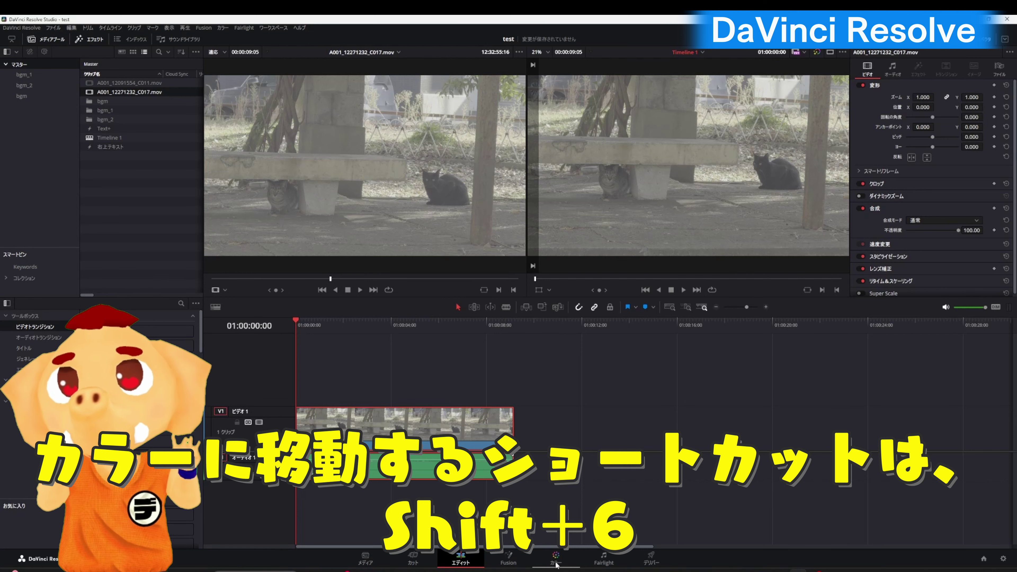
key(shift+6)
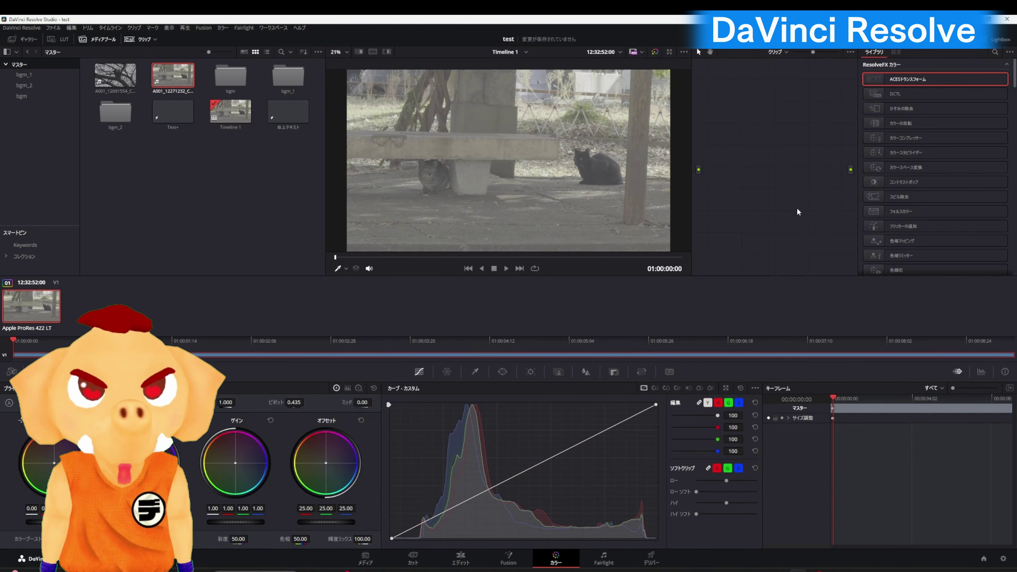
click(223, 27)
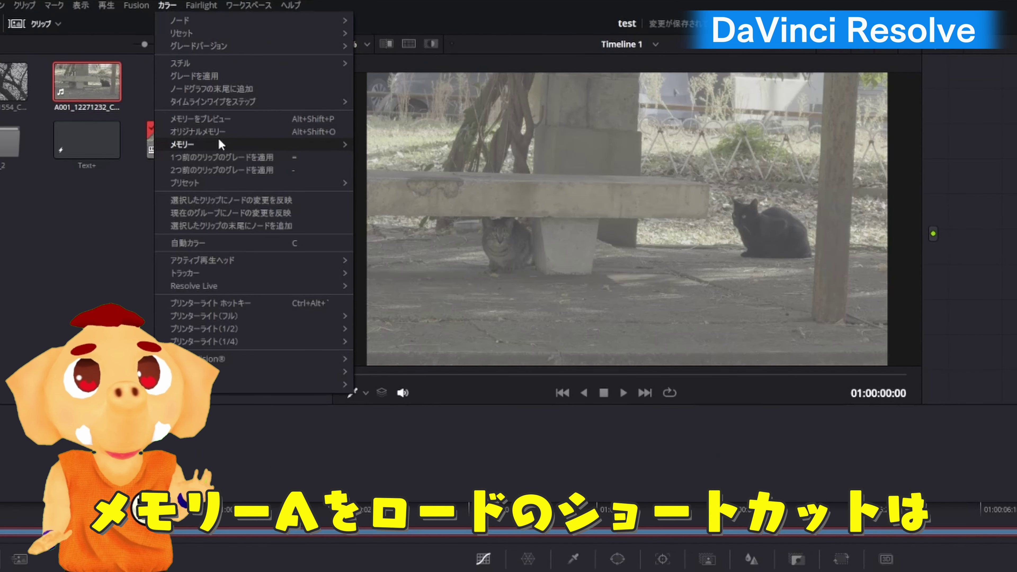
mouse_move(221, 144)
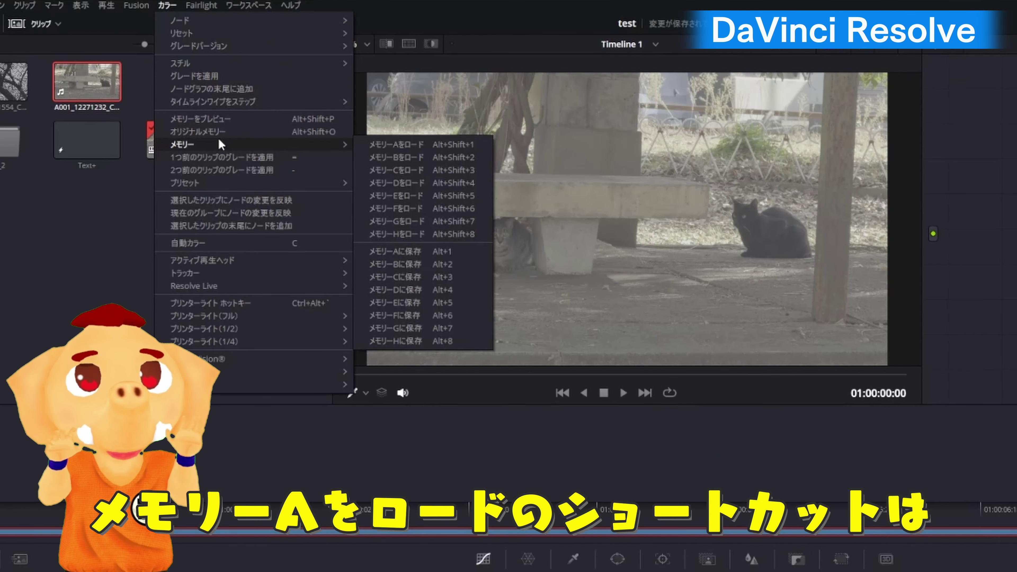
click(437, 150)
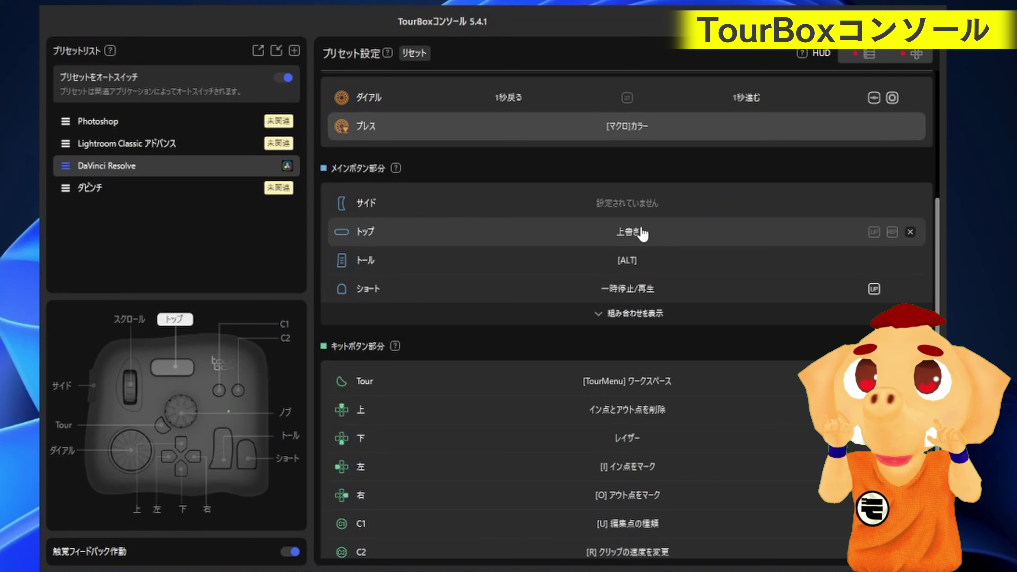
- In TourBox Console, open the ダビンチ preset's dial press (プレス) assignment and create a macro named カラー
mouse_move(641, 228)
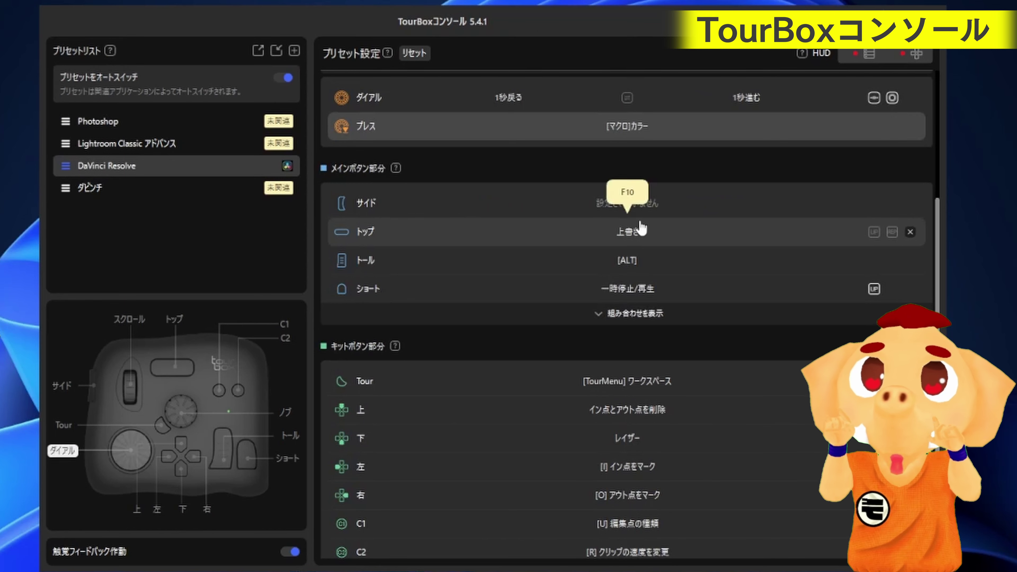
click(76, 189)
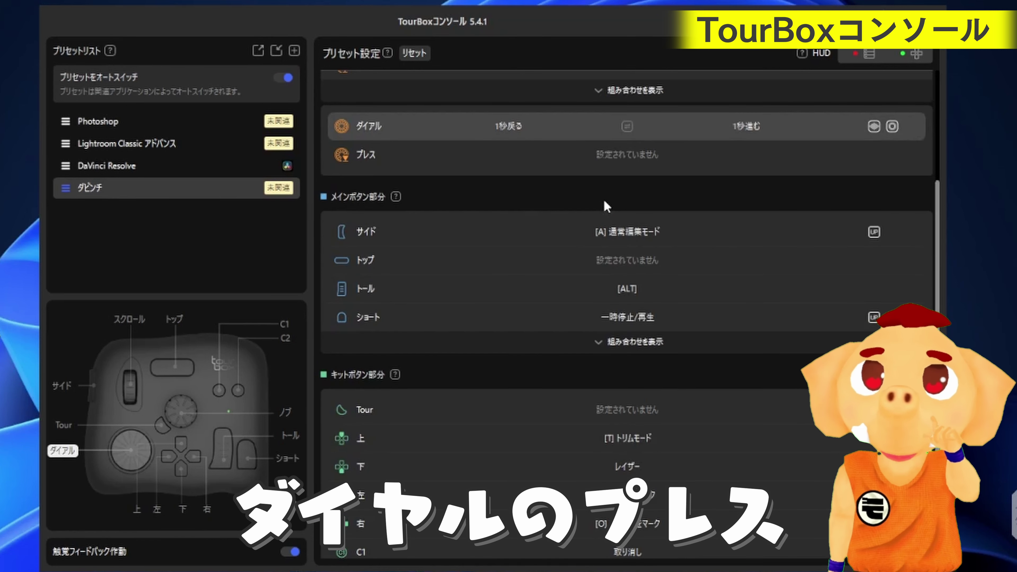
scroll(552, 202, down, 1)
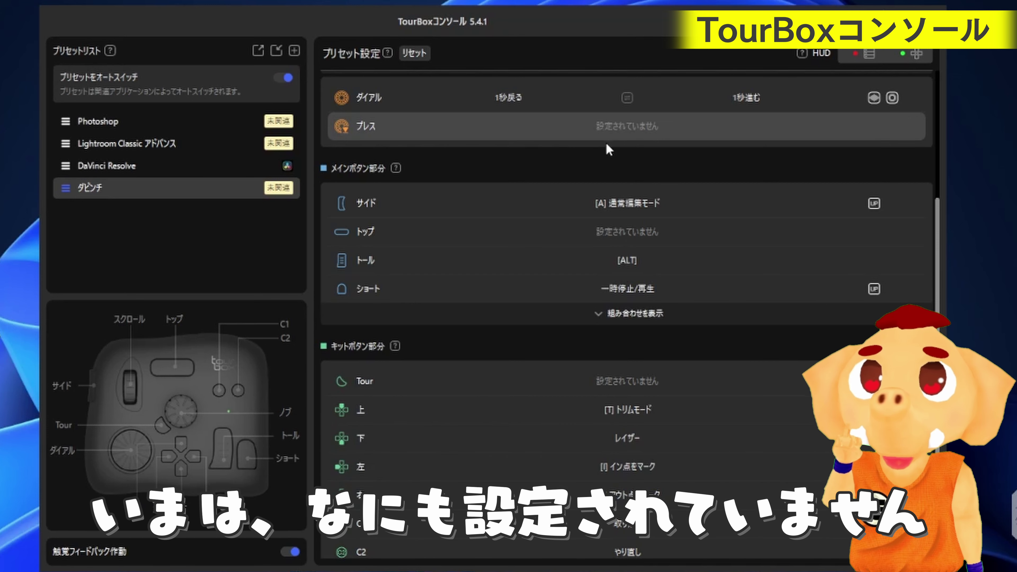
click(626, 132)
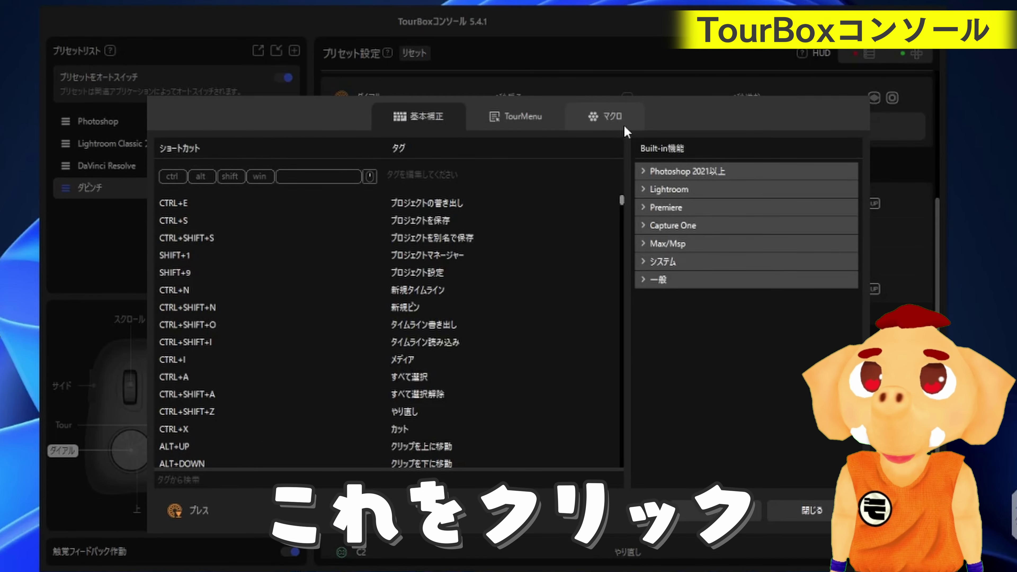
click(609, 129)
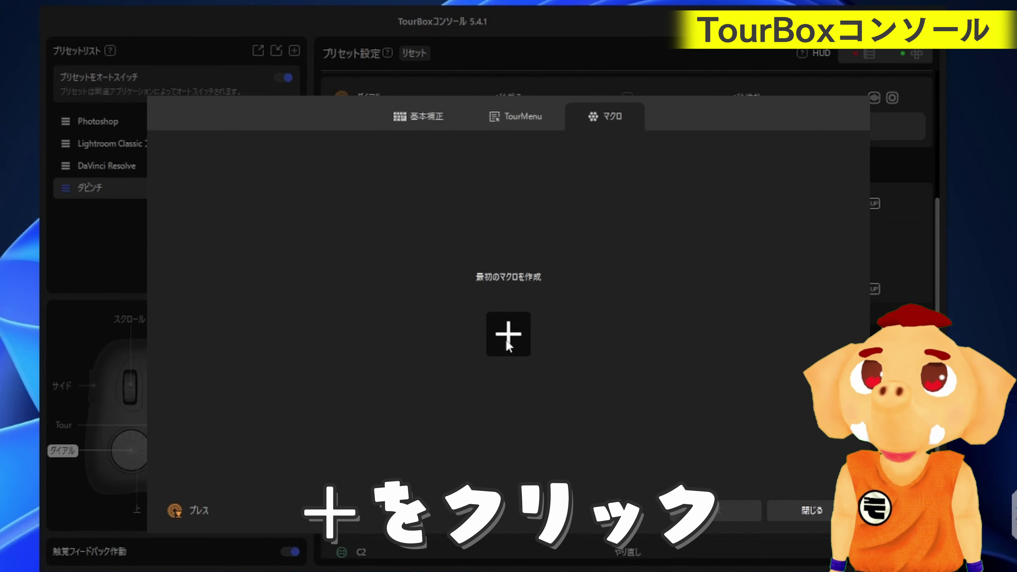
click(513, 333)
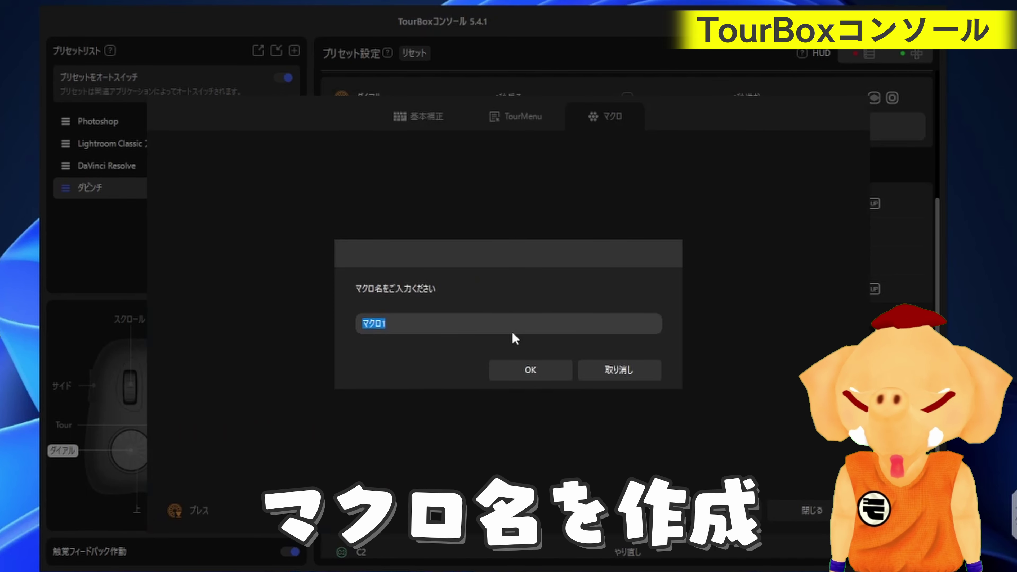
text(カラー)
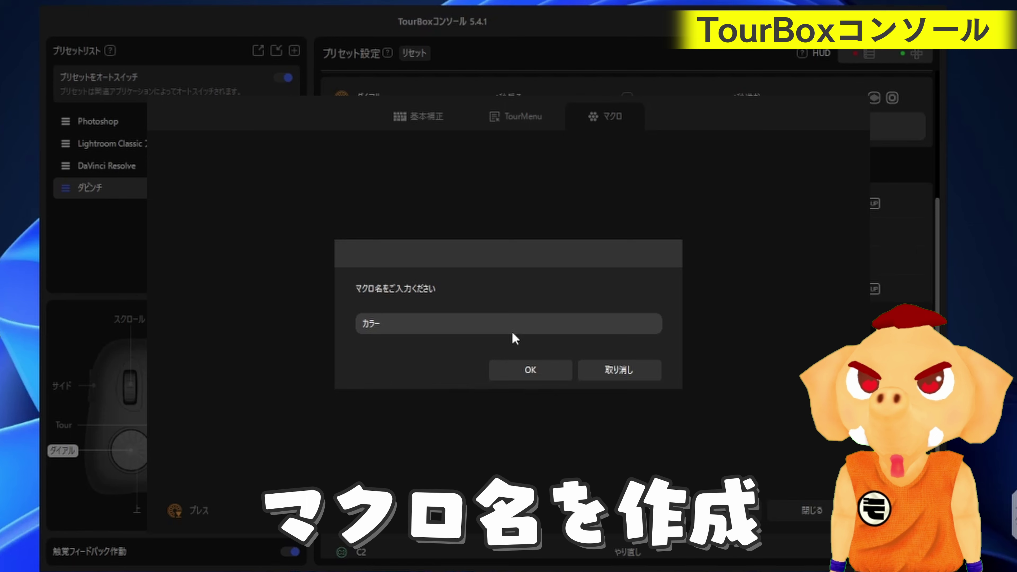
click(545, 377)
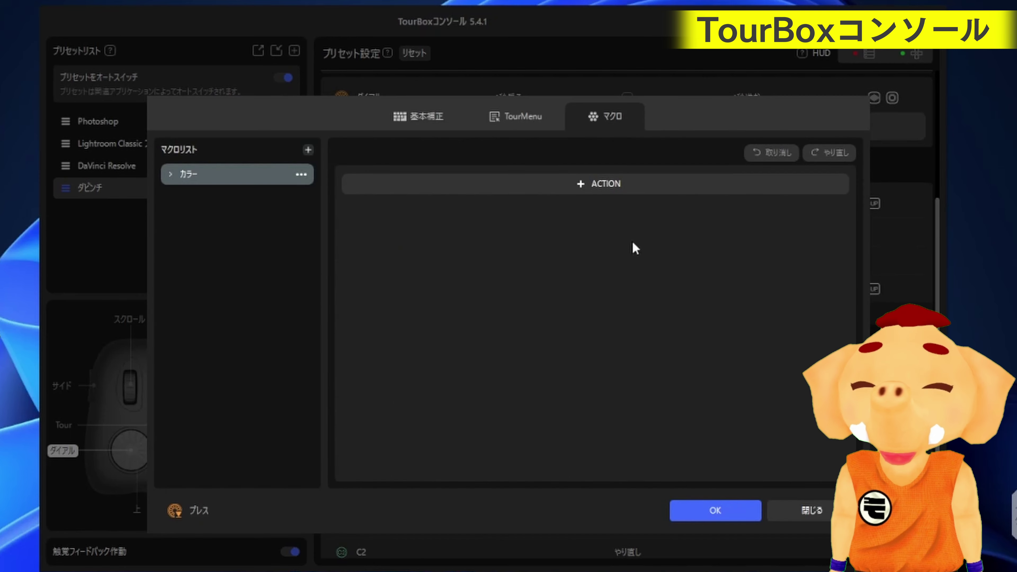
- Add a keyboard action with the shortcut Shift+6 to the カラー macro for moving to the Color page
click(595, 191)
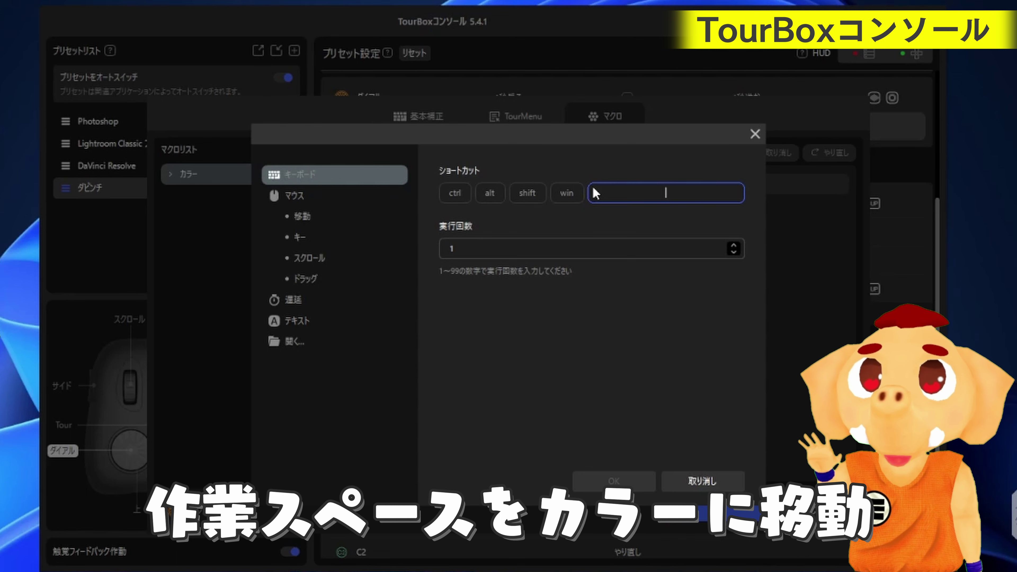
key(shift+6)
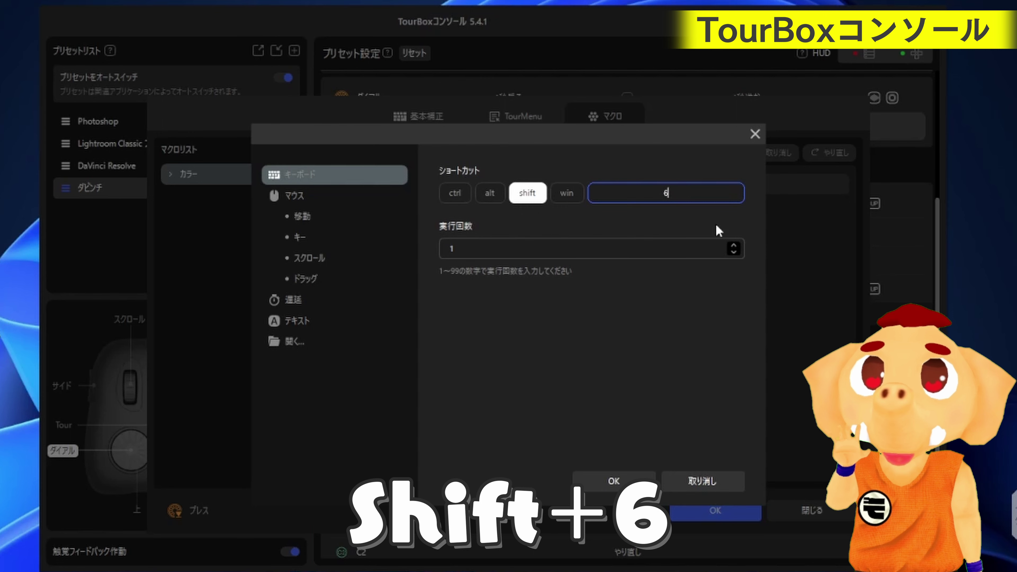
click(703, 482)
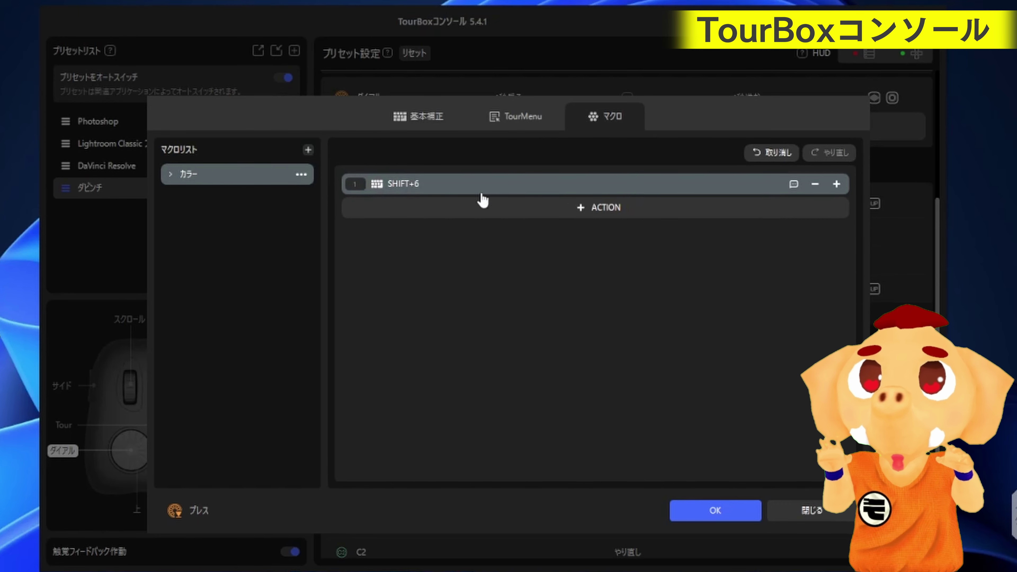
- Add a second keyboard action with the shortcut Shift+Alt+1 to the カラー macro for loading Memory A
click(582, 213)
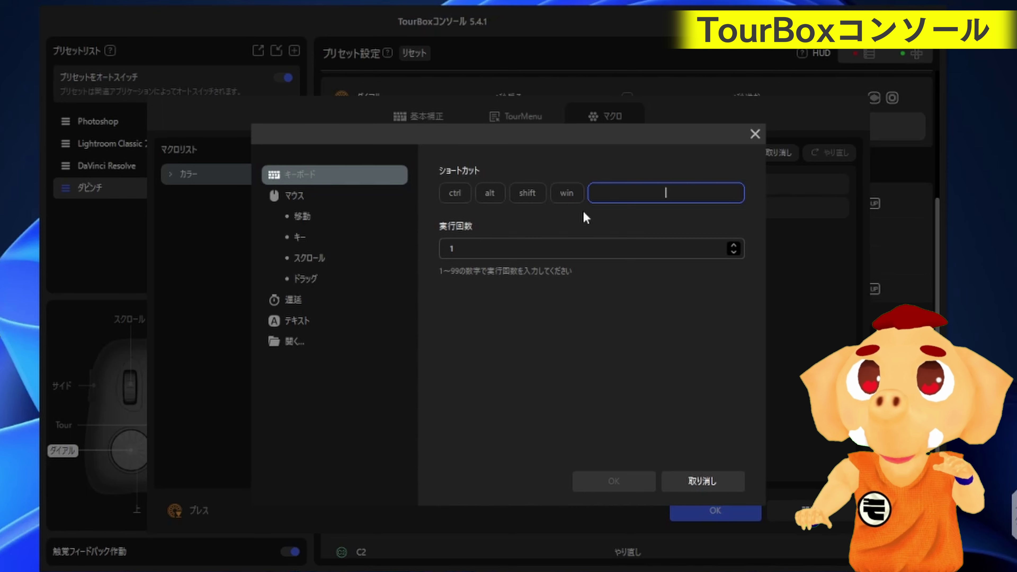
click(528, 193)
click(489, 193)
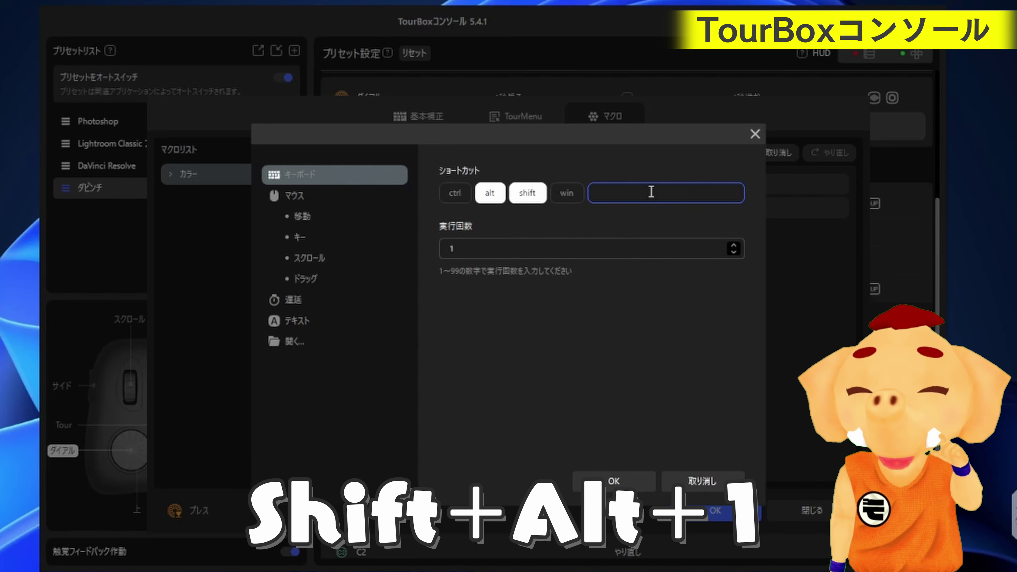
text(1)
click(611, 213)
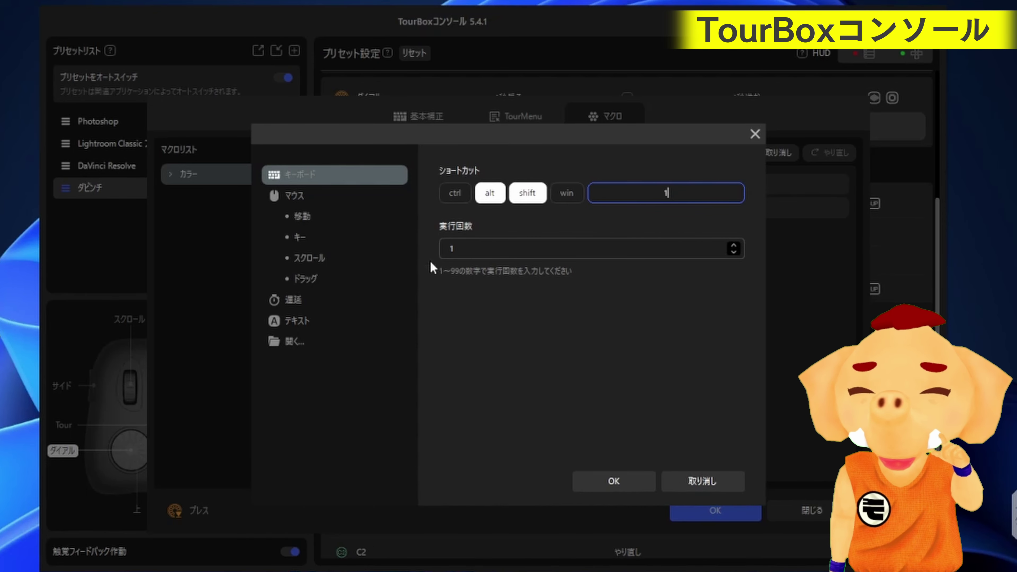
click(613, 482)
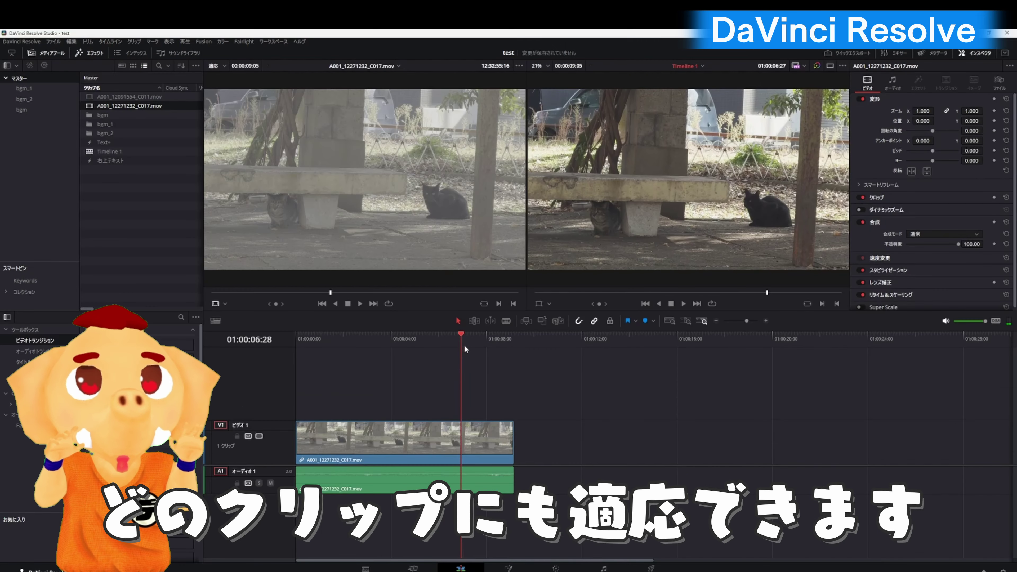
- In DaVinci Resolve, append A001_12091554_C011.mov after the first timeline clip, place the playhead on it and run the カラー macro
drag(128, 100, 518, 441)
click(585, 339)
drag(592, 347, 580, 350)
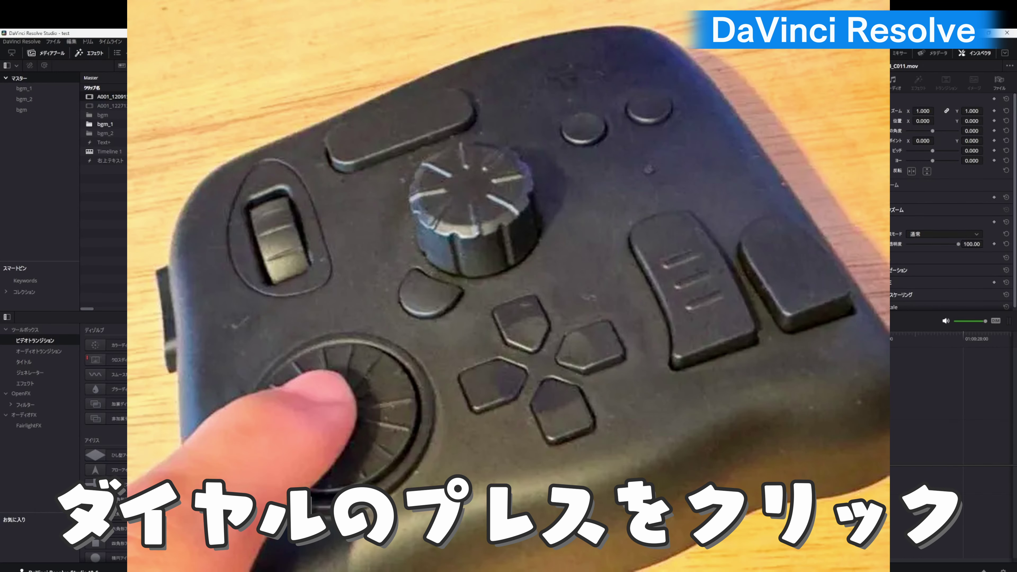
key(shift+6)
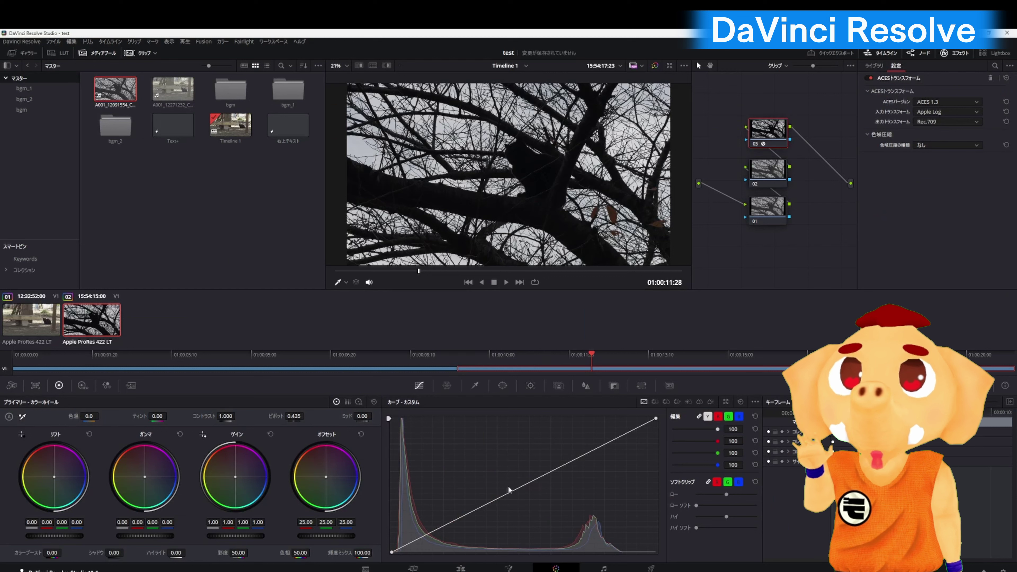
- On node 02 of the A001_12091554_C011.mov clip, add two custom curve points, one lifting the midtones strongly and one adjusting the shadows
key(shift+;)
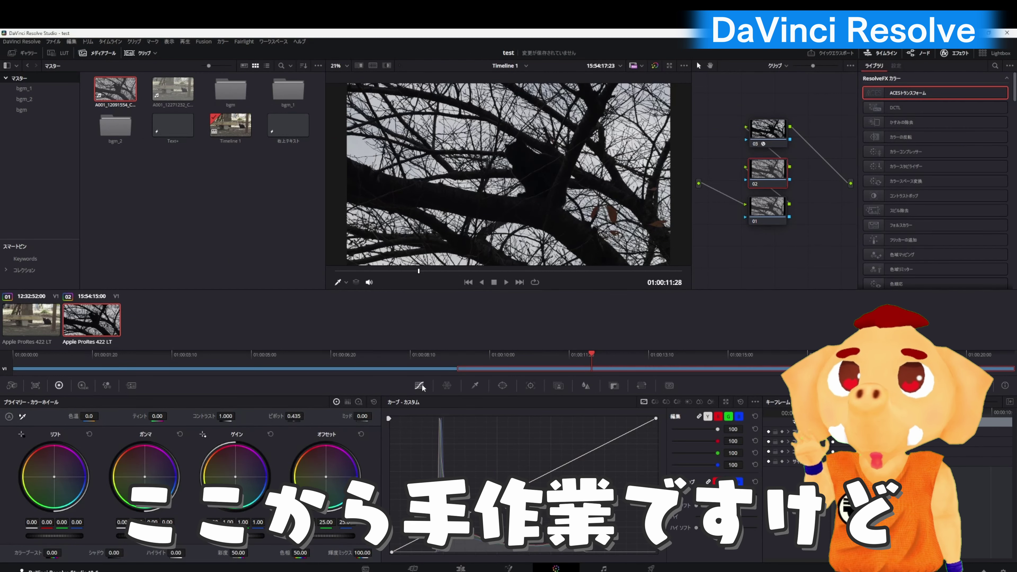
click(433, 533)
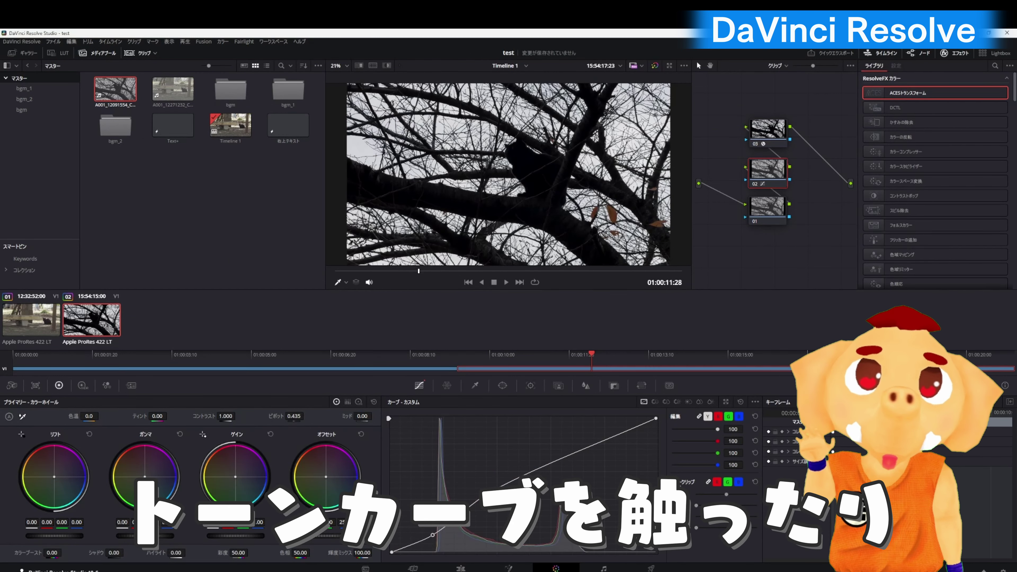
drag(494, 500, 493, 467)
drag(433, 536, 421, 537)
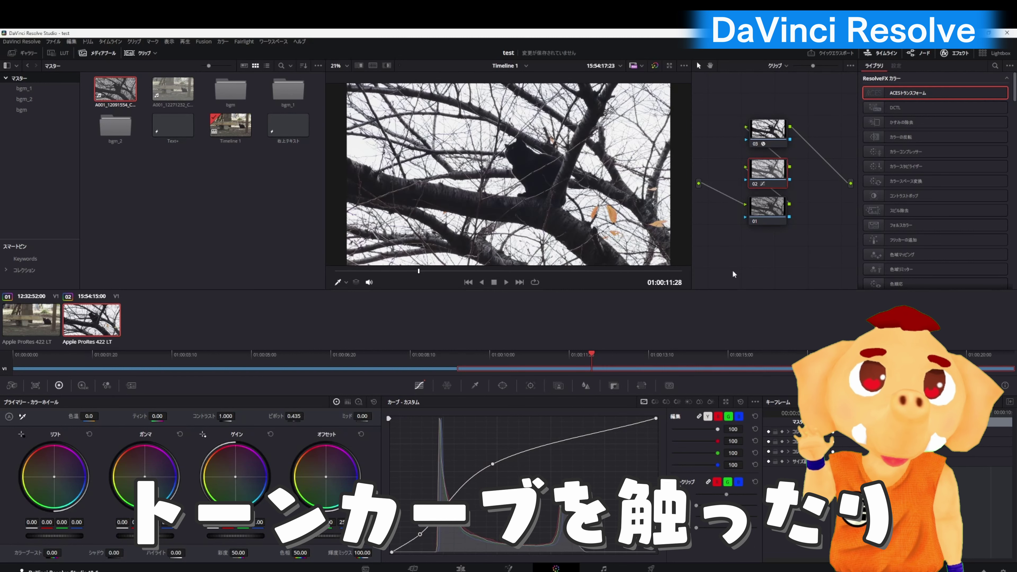
- Set node 01's saturation to 61.40 and return to the Edit page to look over the timeline clips
click(775, 218)
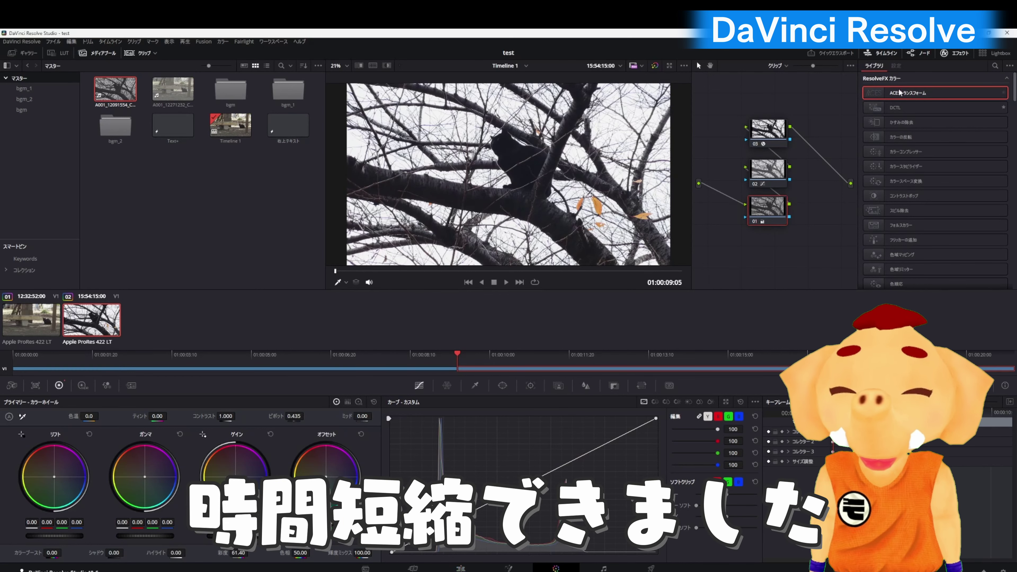
click(780, 130)
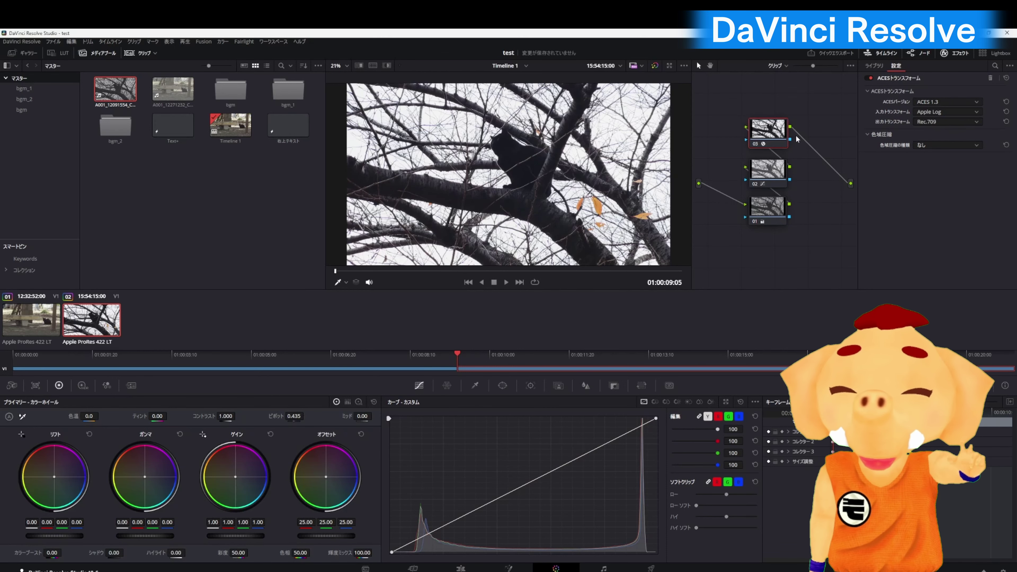
click(465, 568)
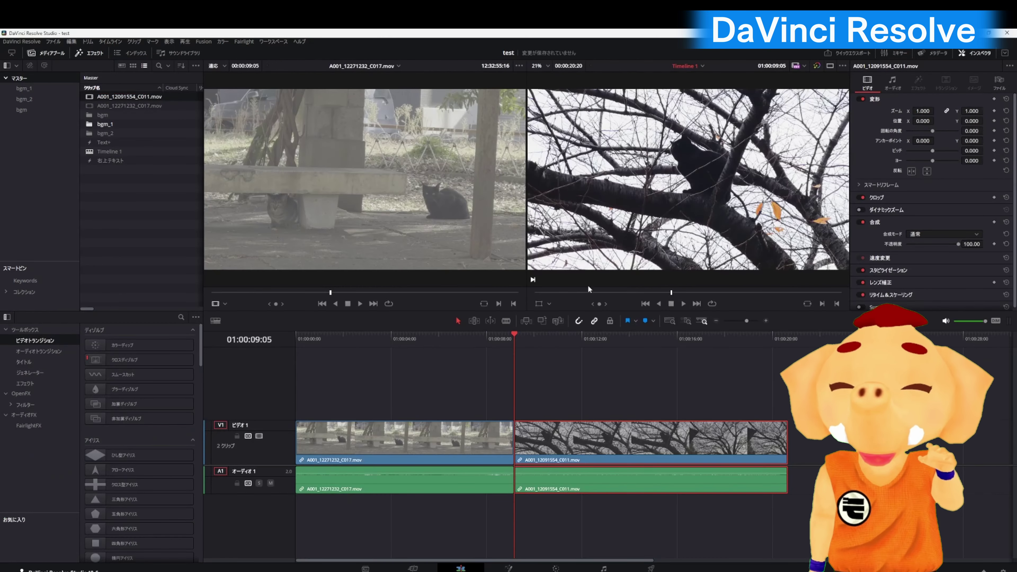
click(448, 437)
click(568, 395)
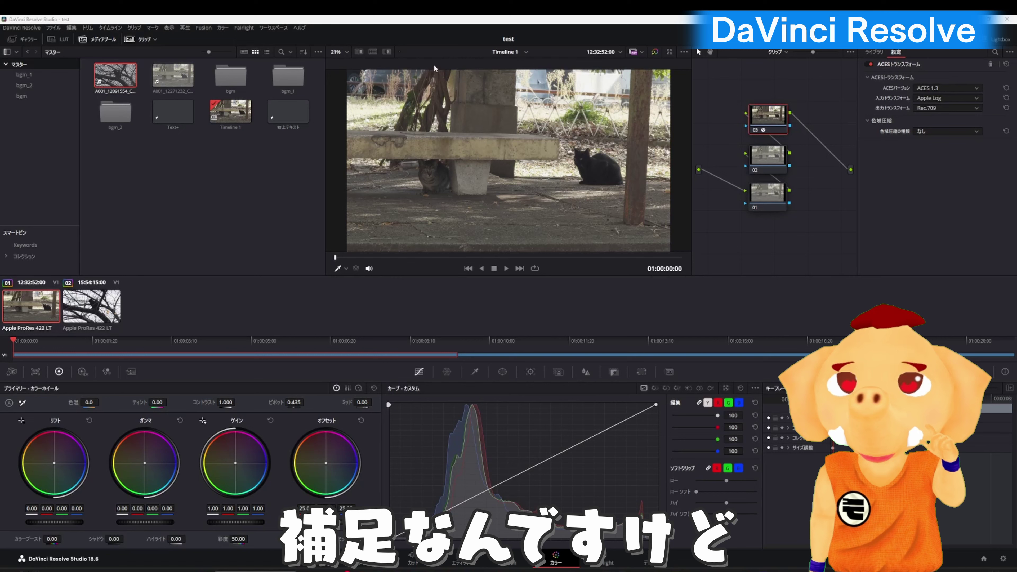
- On the Color page with the first clip, look up the shortcuts of the memory load and save commands
click(223, 28)
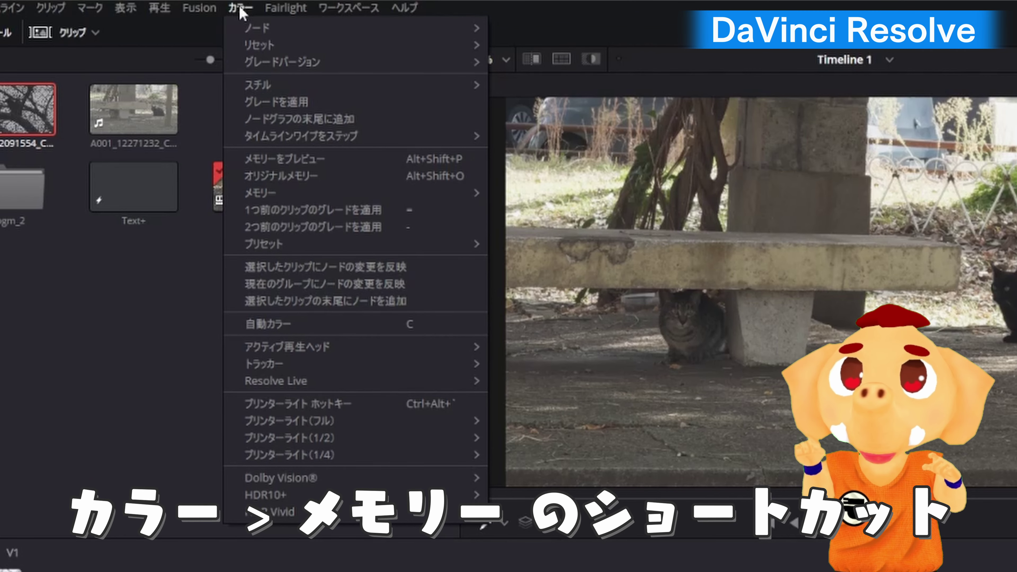
mouse_move(360, 193)
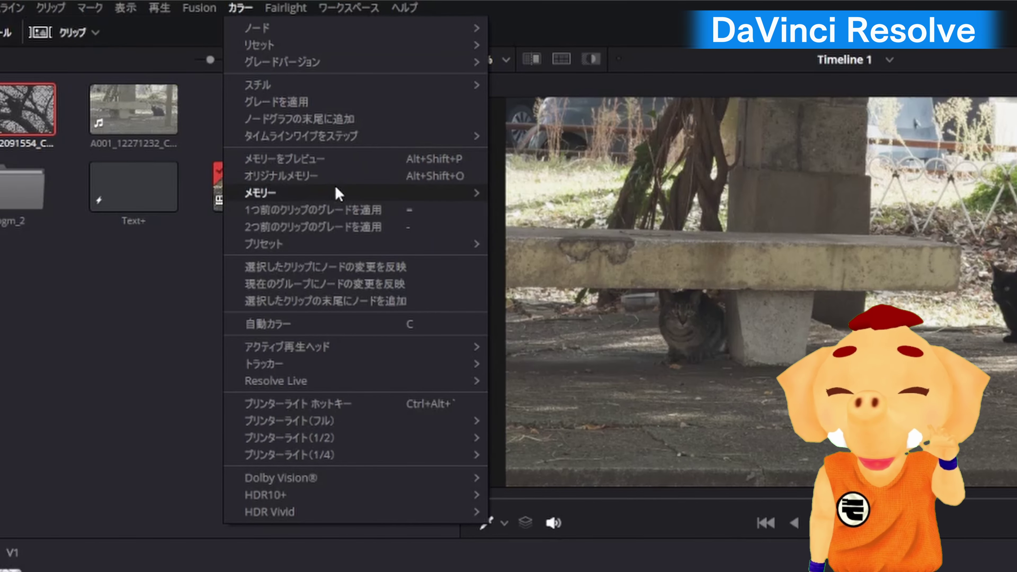
mouse_move(340, 193)
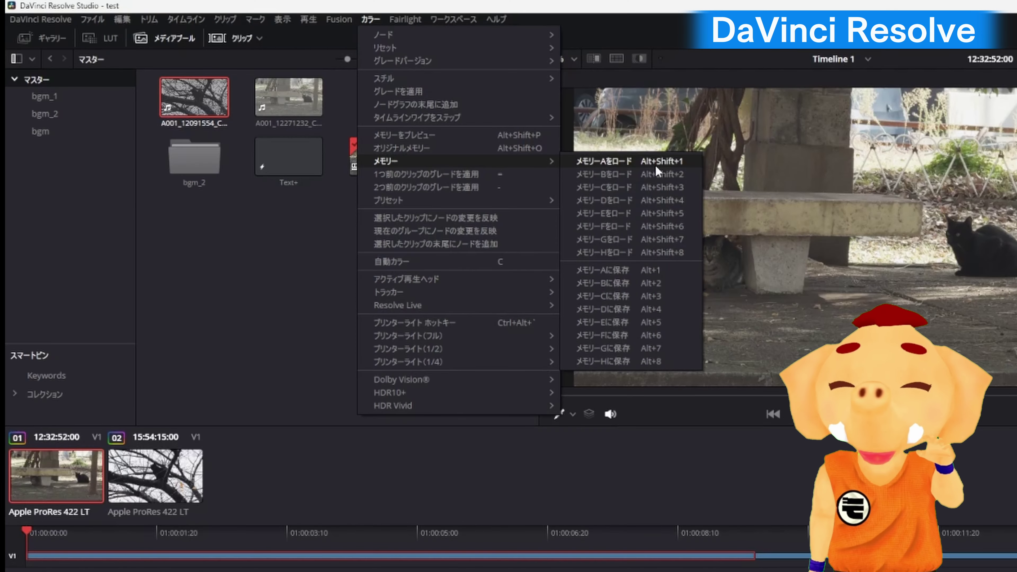
- Open the keyboard customization window
mouse_move(49, 7)
mouse_move(26, 20)
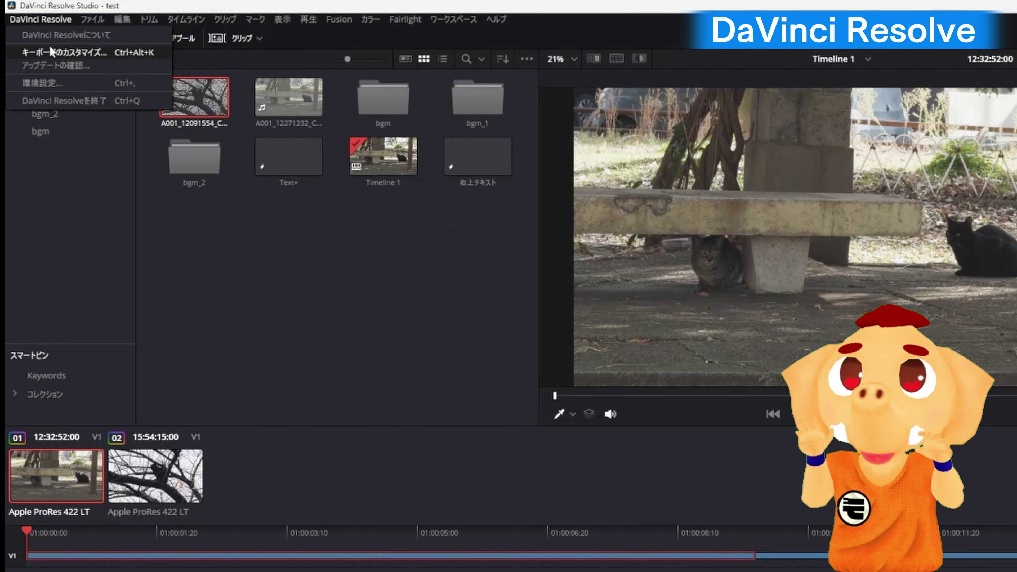
click(66, 14)
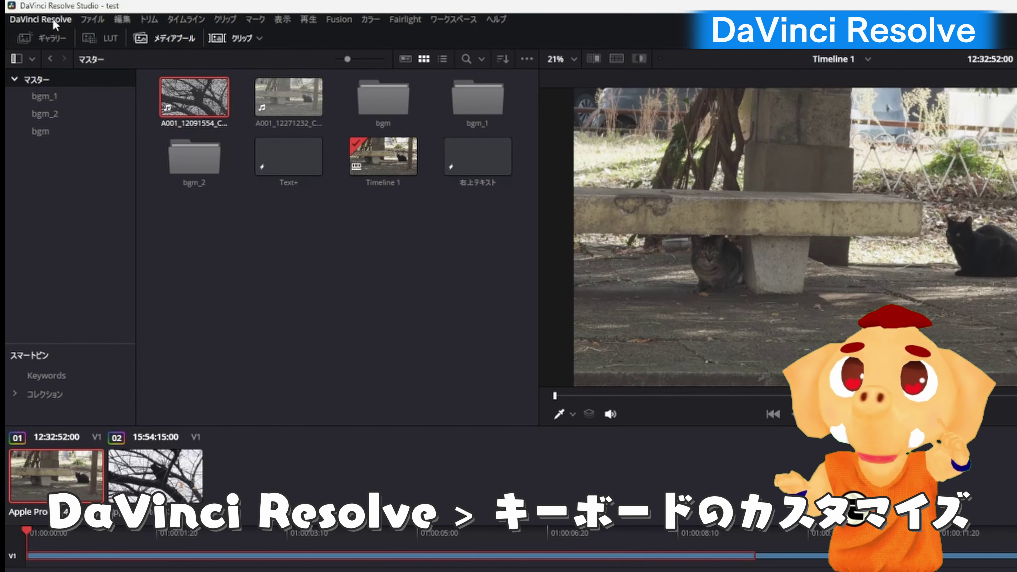
click(52, 19)
click(69, 53)
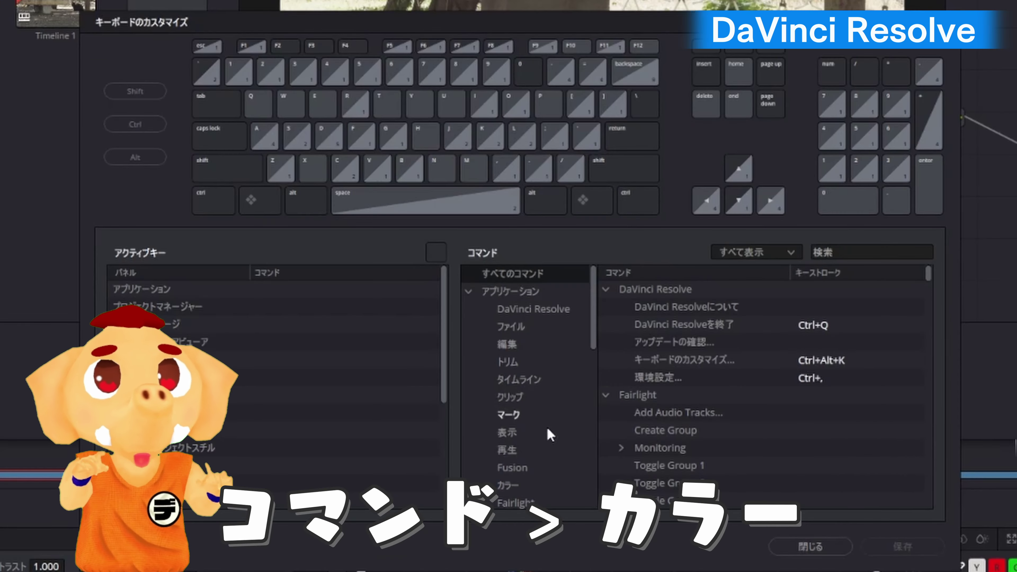
- Show the カラー command category and expand its メモリー group to examine the assigned keystrokes
click(827, 506)
scroll(831, 533, down, 3)
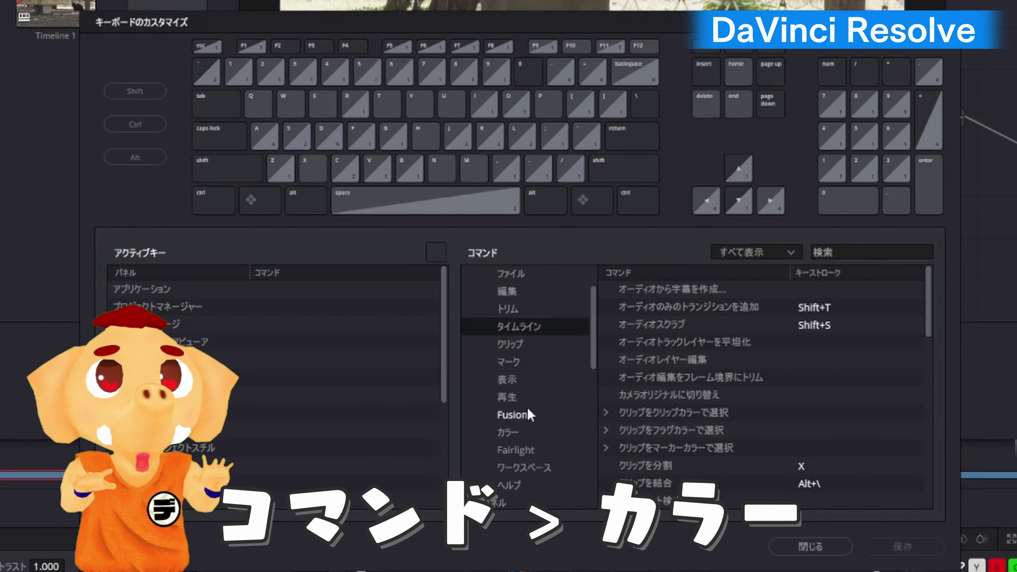
click(833, 552)
scroll(666, 434, down, 8)
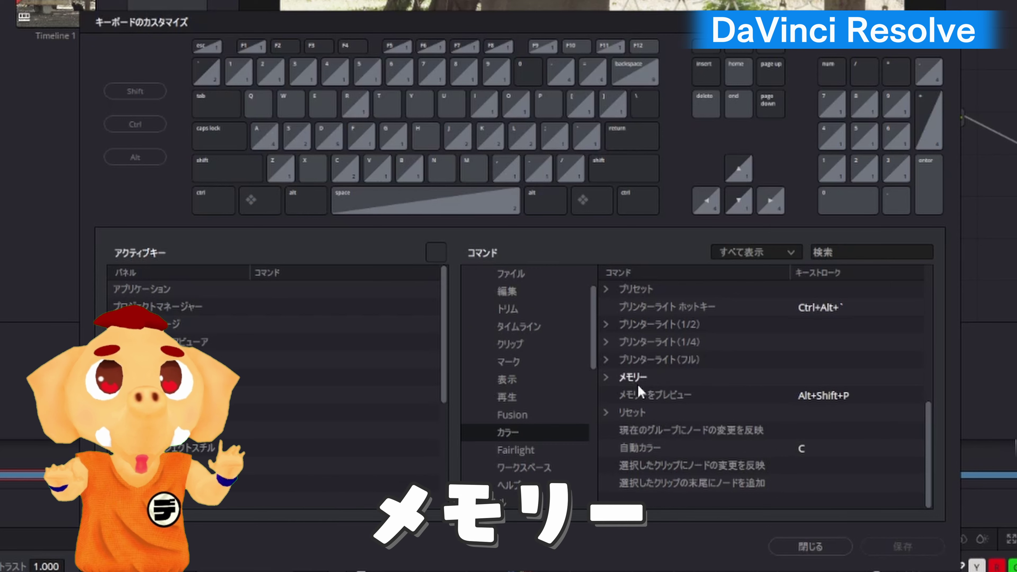
click(606, 378)
scroll(642, 405, down, 1)
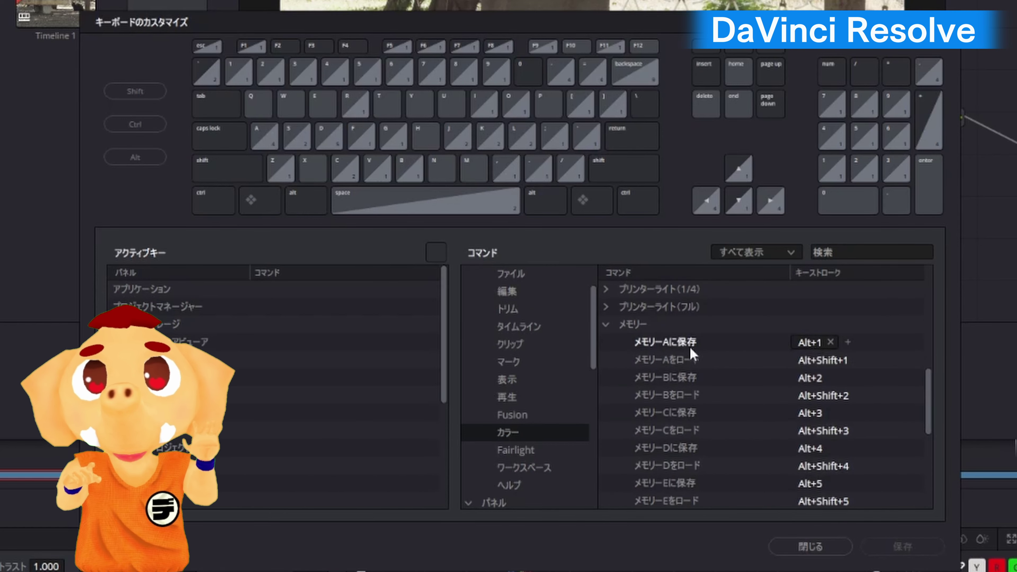
- Try editing the keystrokes of メモリーAに保存 and メモリーAをロード, and leave the keyboard customization without saving
click(705, 359)
click(815, 343)
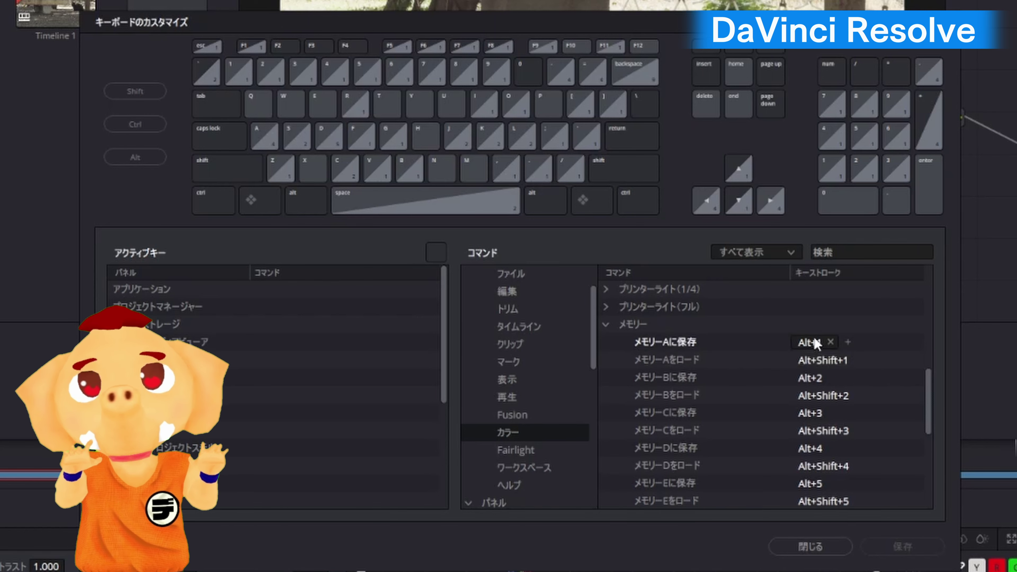
click(832, 344)
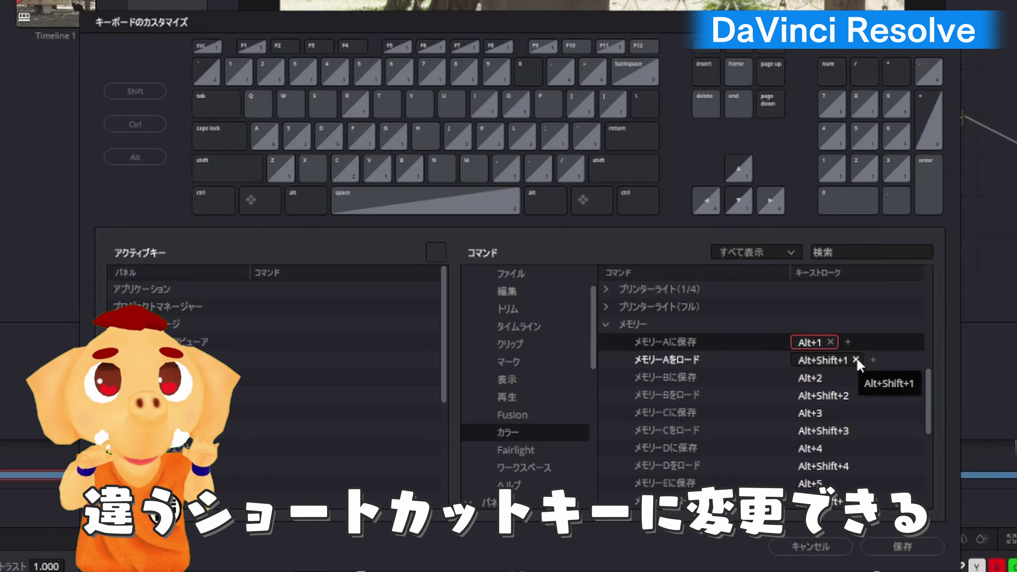
click(857, 364)
key(Escape)
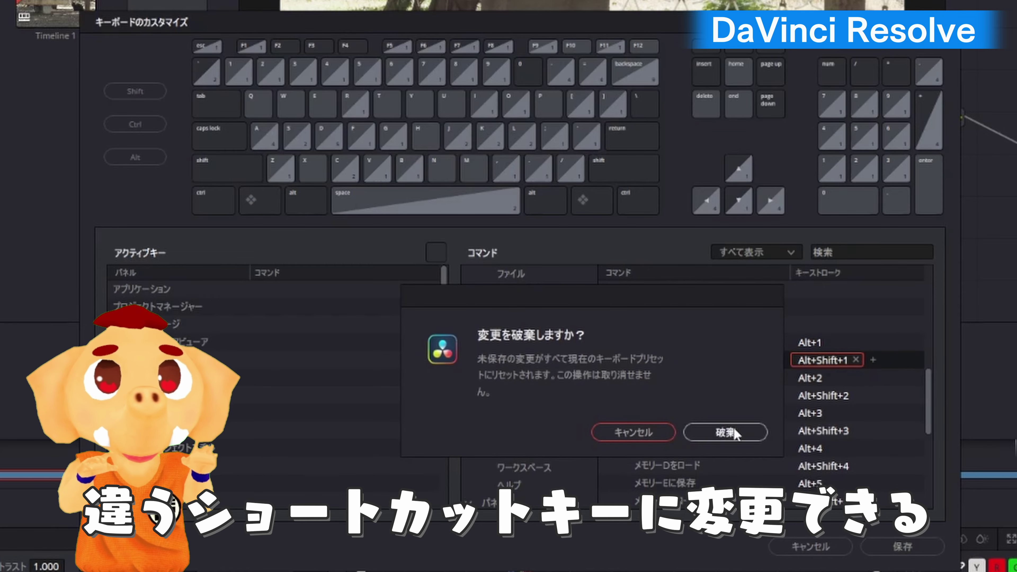
click(634, 432)
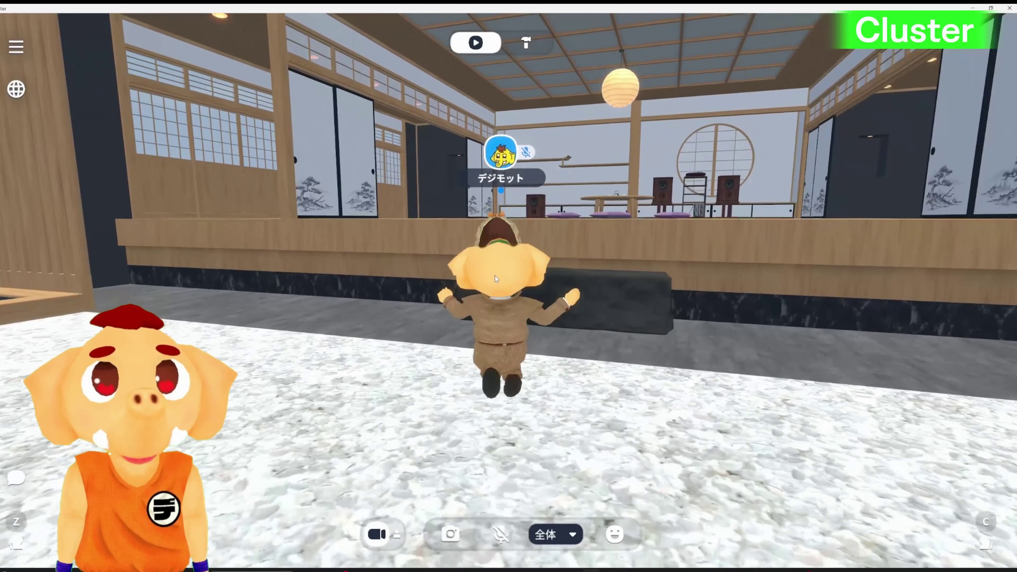
- Switch to Cluster and walk the avatar around the gravel garden in front of the tatami room
key(alt+shift+1)
key(w)
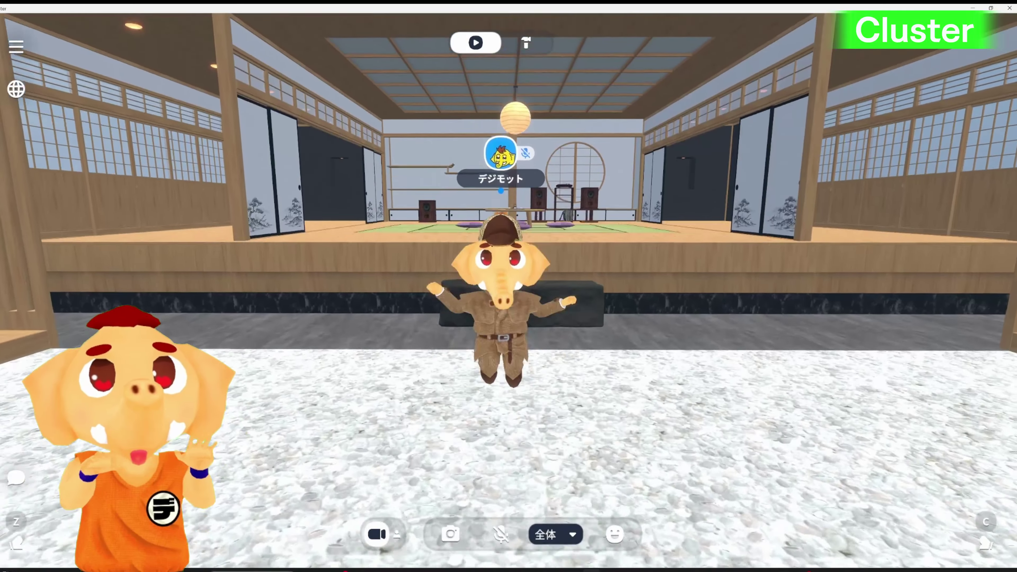
key(Left)
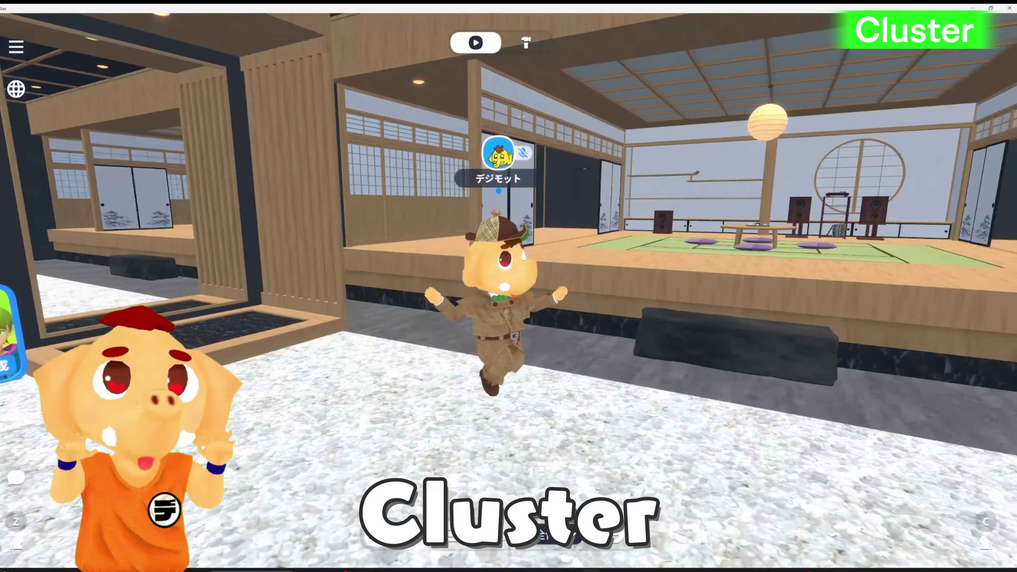
key(w)
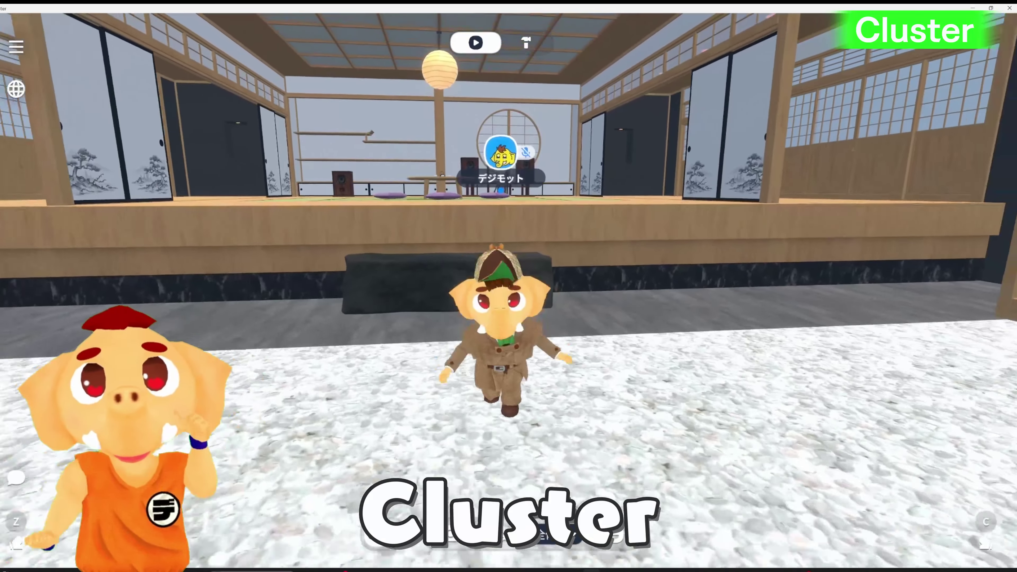
key(s)
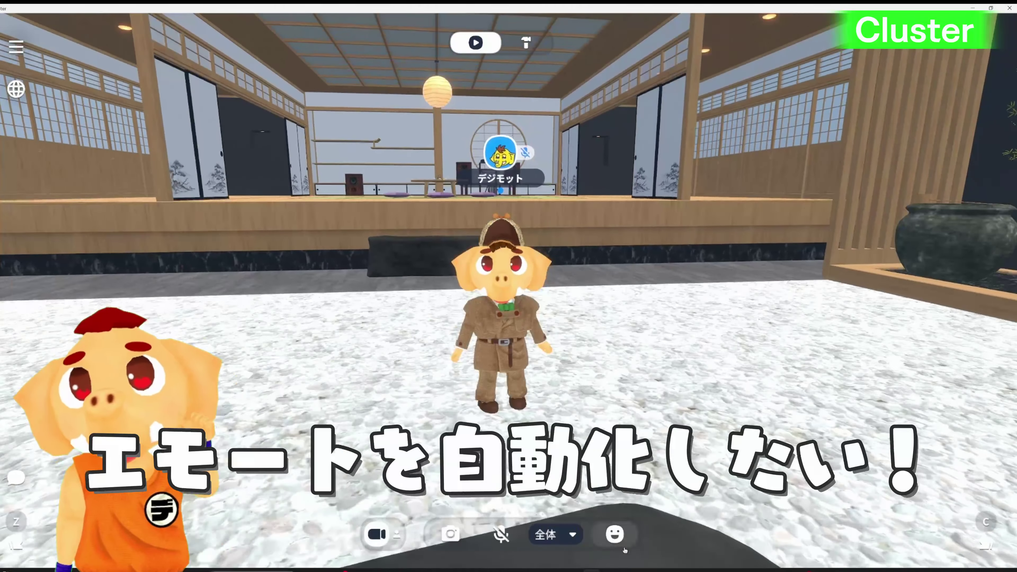
- Open the avatar's emote list and play the うたたね, びっくり and いいね! emotes
click(615, 537)
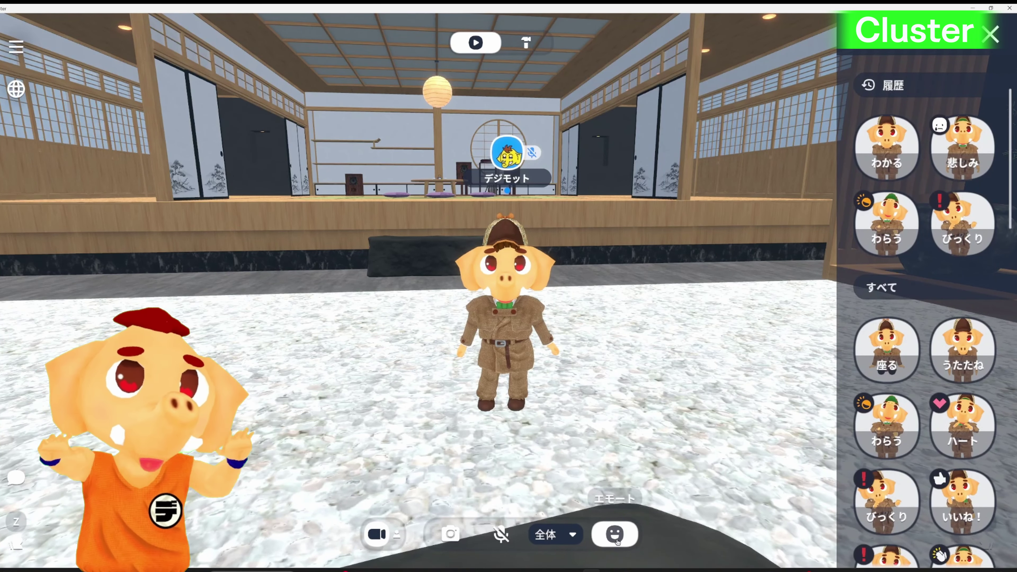
scroll(939, 329, down, 3)
click(971, 258)
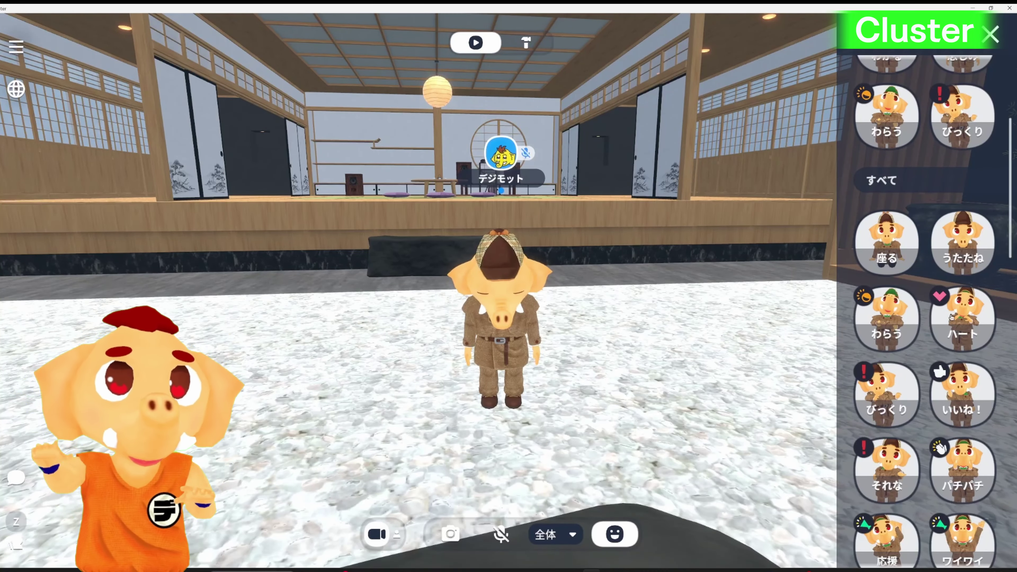
click(889, 394)
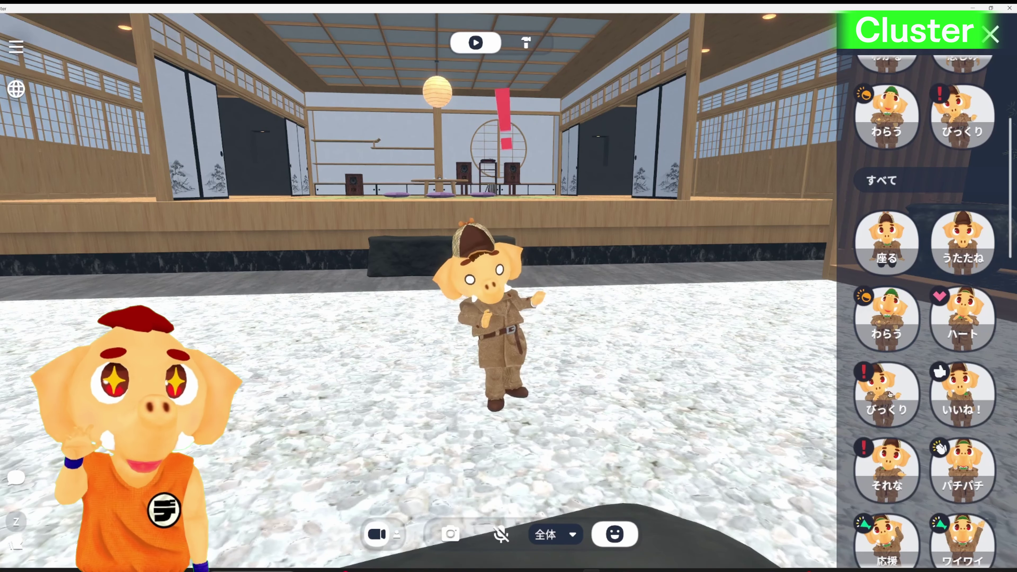
click(963, 394)
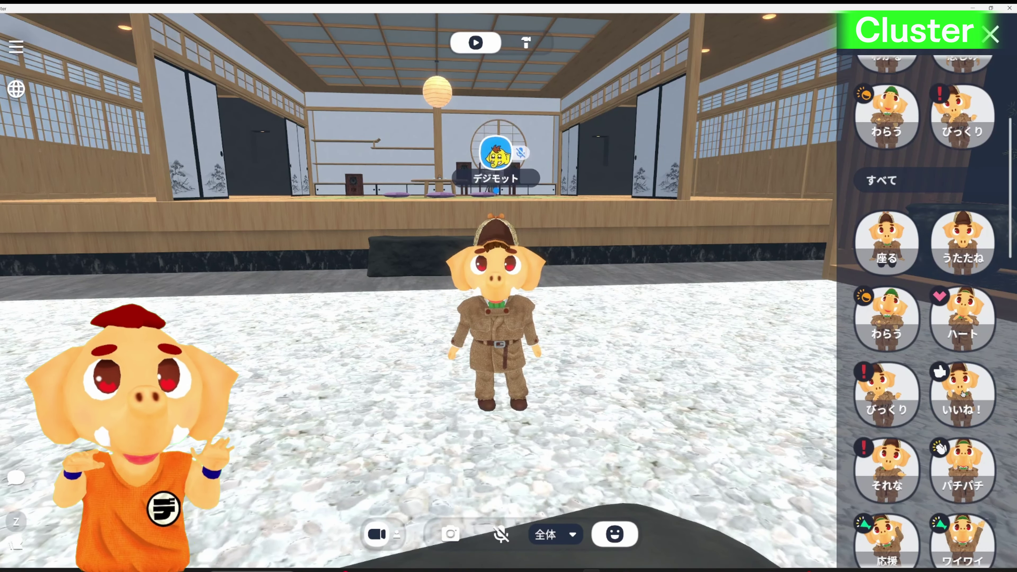
- Look through the remaining emotes down to the サイリウム entries and close the list
scroll(962, 394, down, 15)
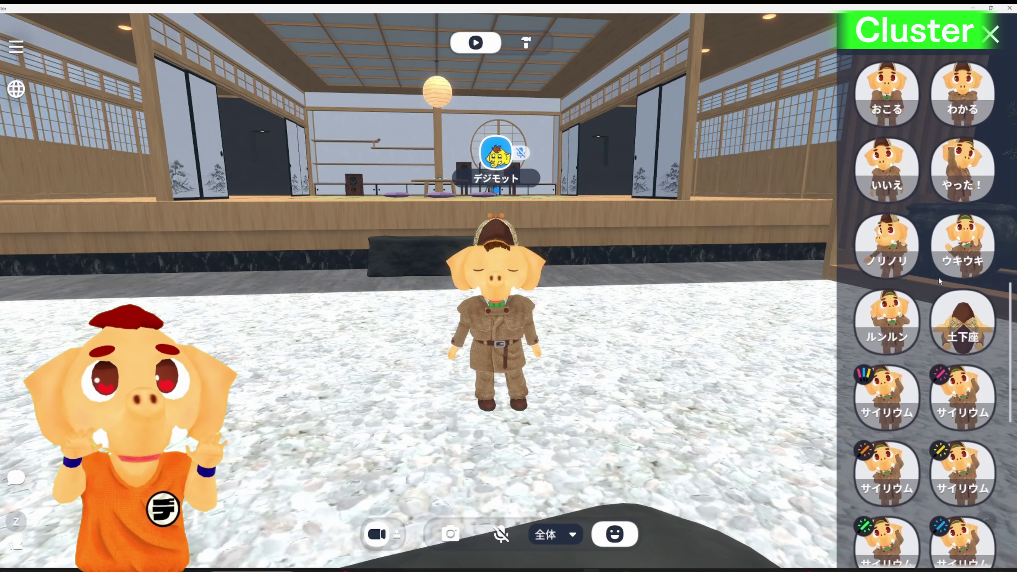
scroll(940, 281, up, 15)
click(510, 294)
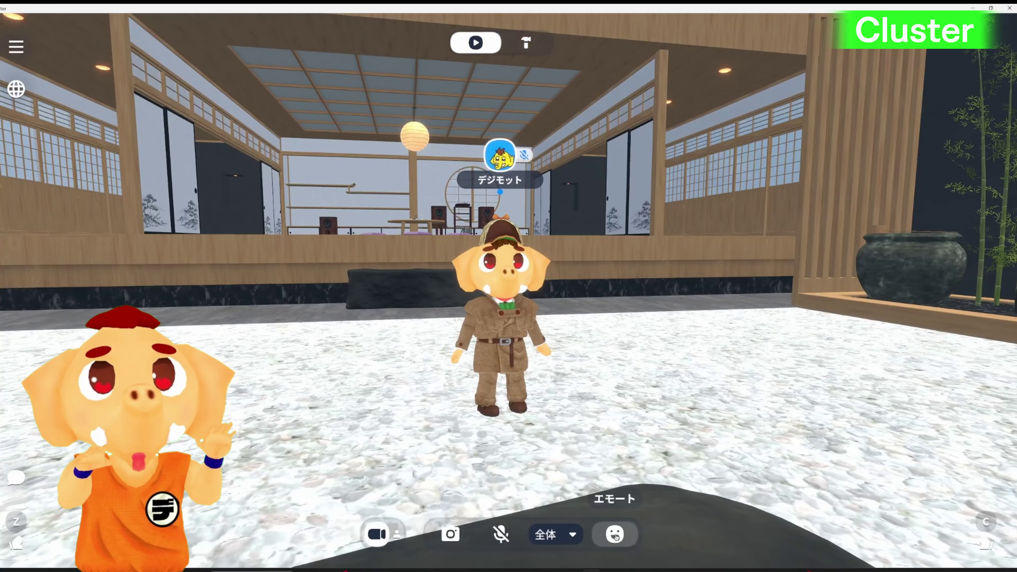
- Reopen the emote list, browse to the ピース and facial expression emotes, and return to play an emote from the upper entries
click(615, 535)
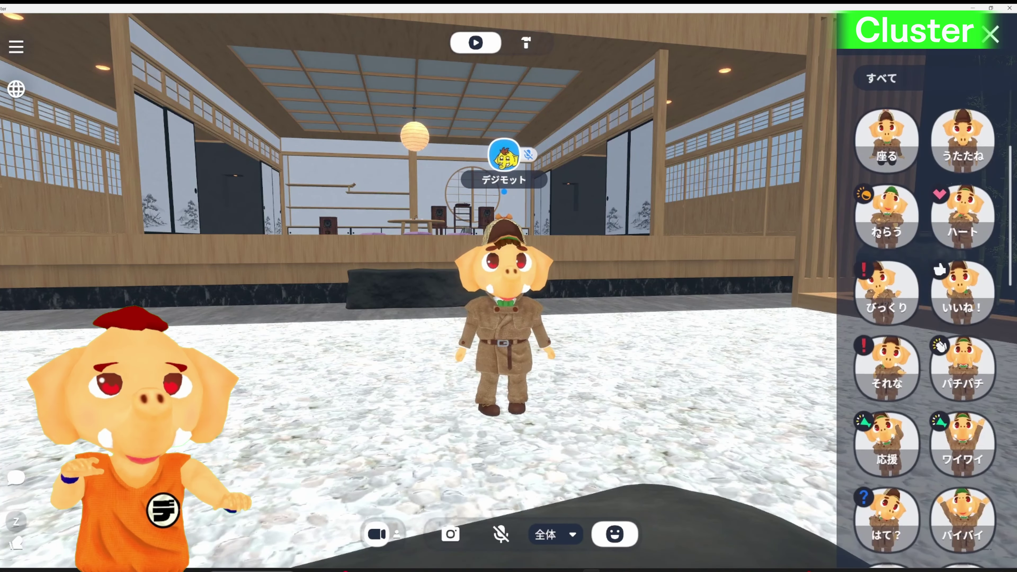
scroll(974, 297, down, 15)
scroll(974, 297, down, 3)
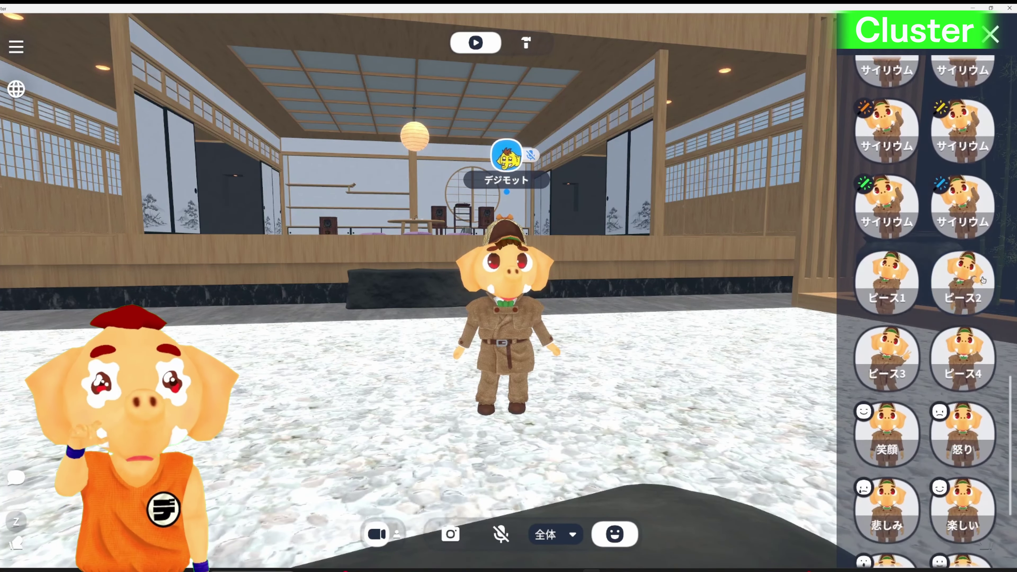
scroll(961, 288, up, 20)
click(949, 279)
click(949, 279)
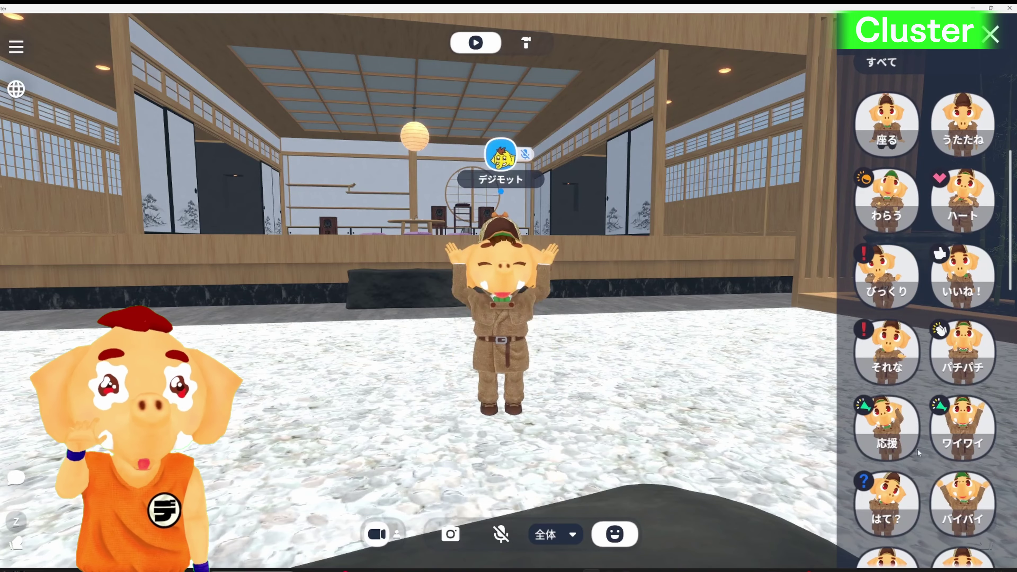
- Turn the view around the avatar, close the emote list and switch to TourBox Console
drag(626, 322, 448, 321)
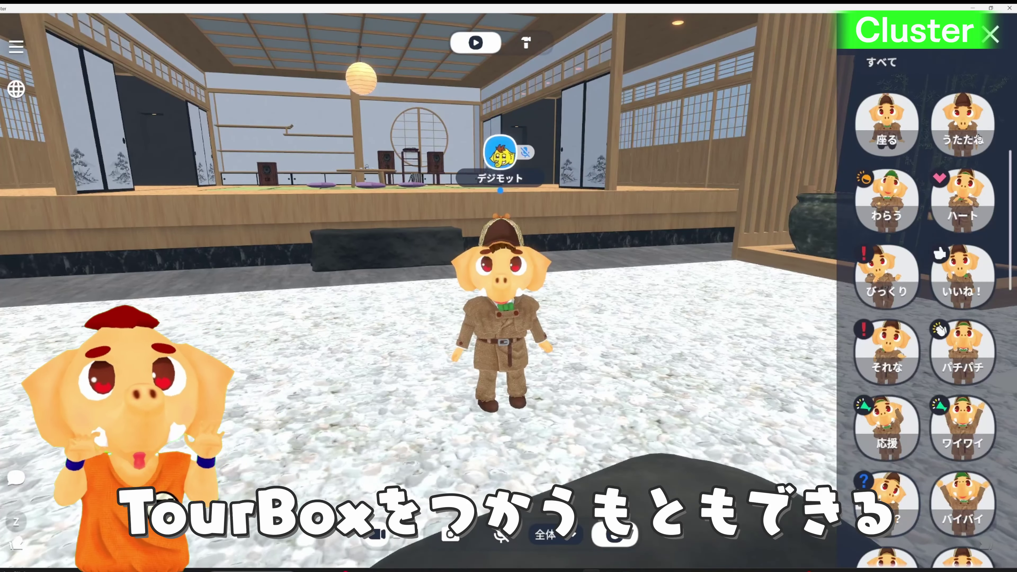
scroll(961, 160, up, 2)
click(992, 36)
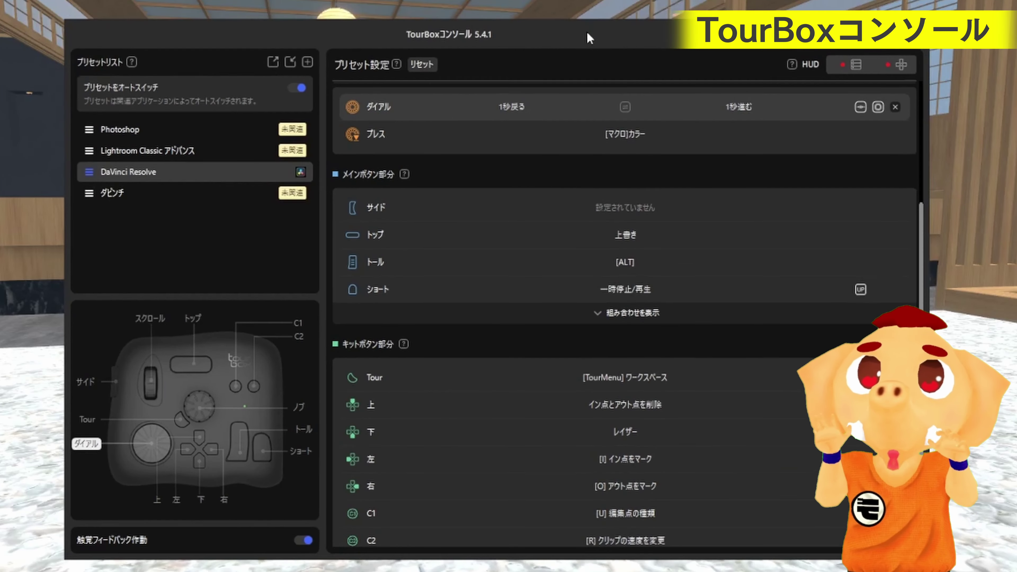
- Create a new preset named cluster, using the カスタムプリセット type
click(307, 62)
scroll(204, 307, down, 1)
scroll(193, 325, up, 1)
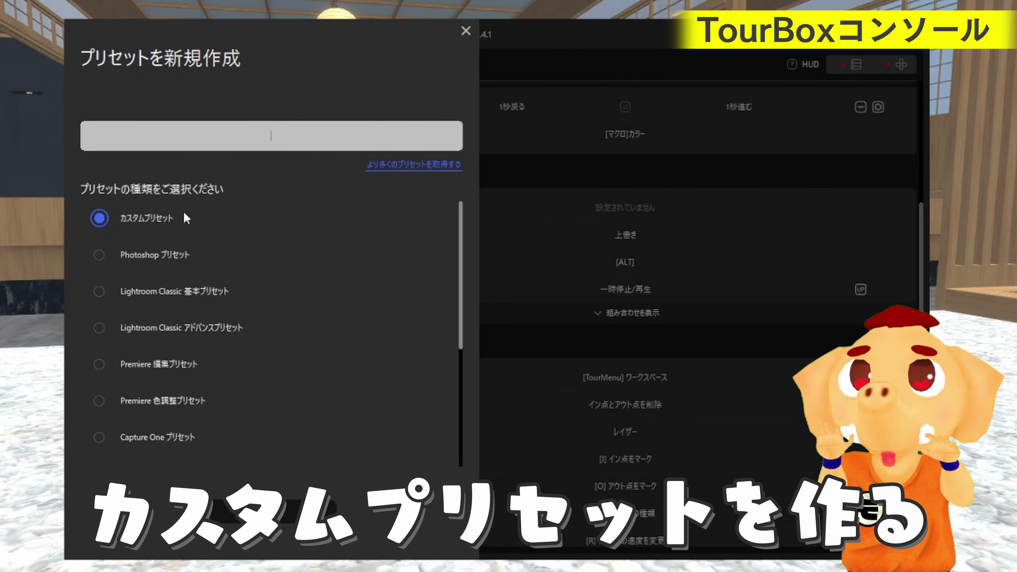
scroll(210, 292, down, 5)
scroll(219, 364, up, 5)
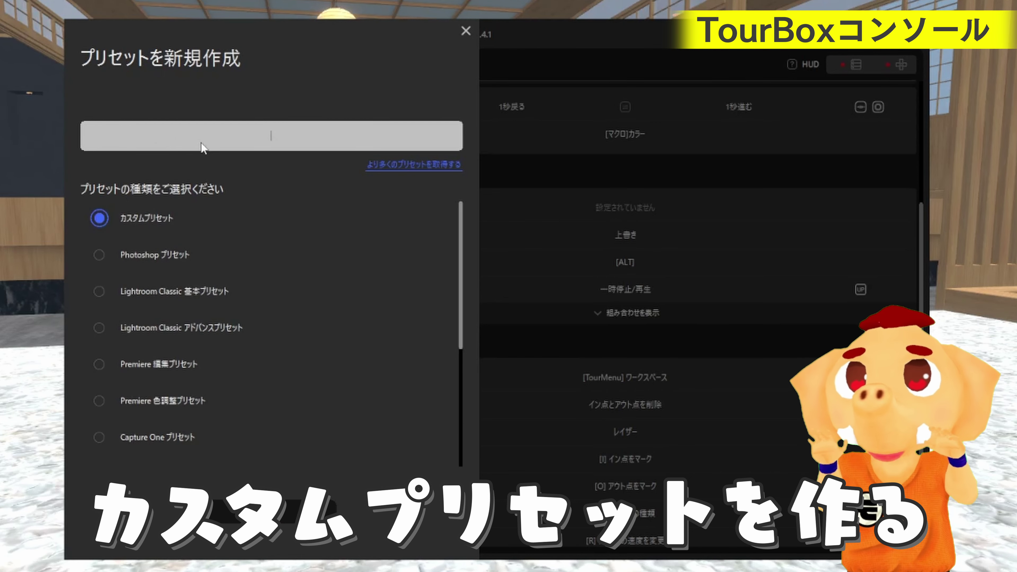
text(cluster)
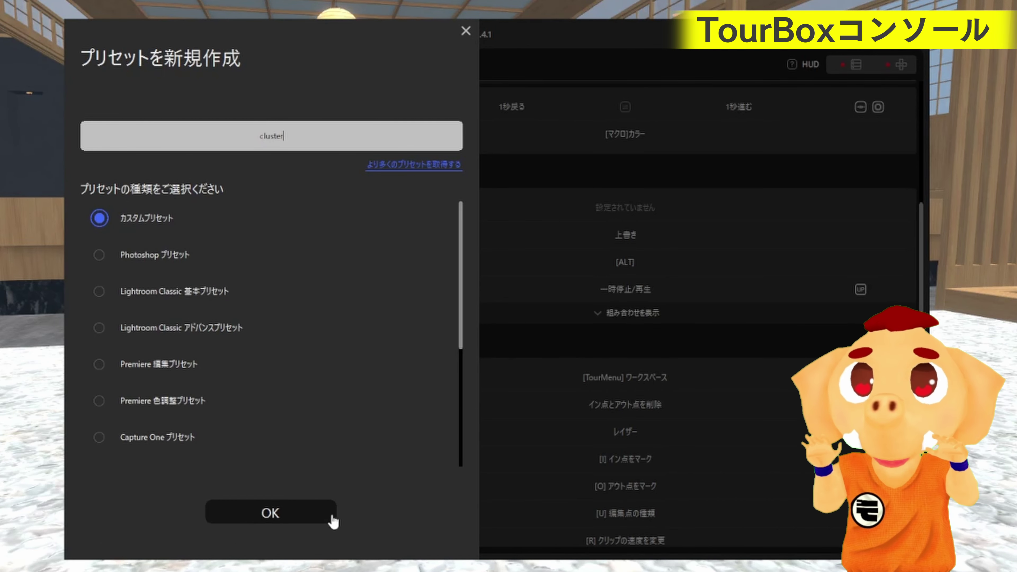
click(315, 523)
- Link the cluster preset to the running cluster program and save the association
click(292, 214)
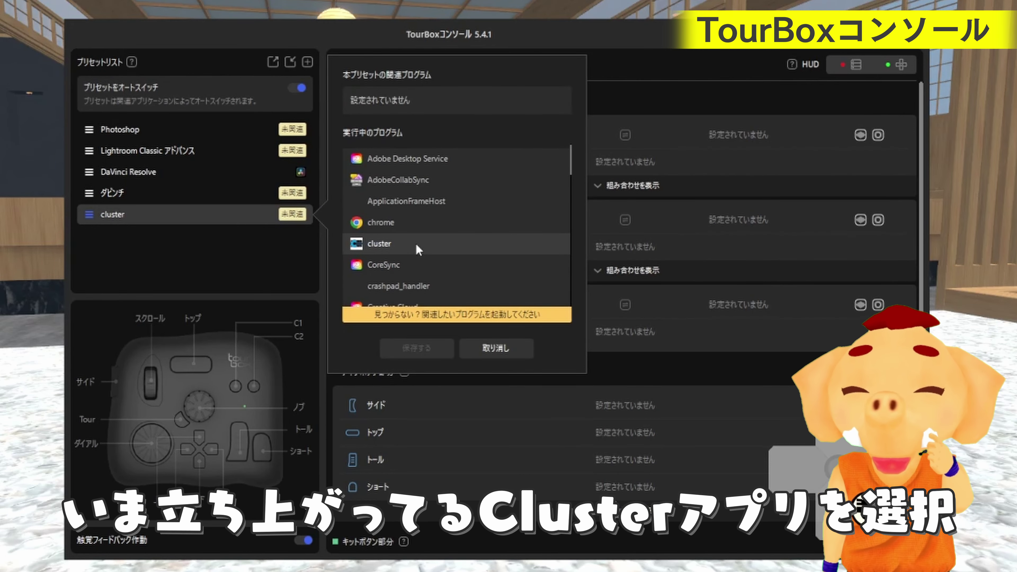
click(368, 243)
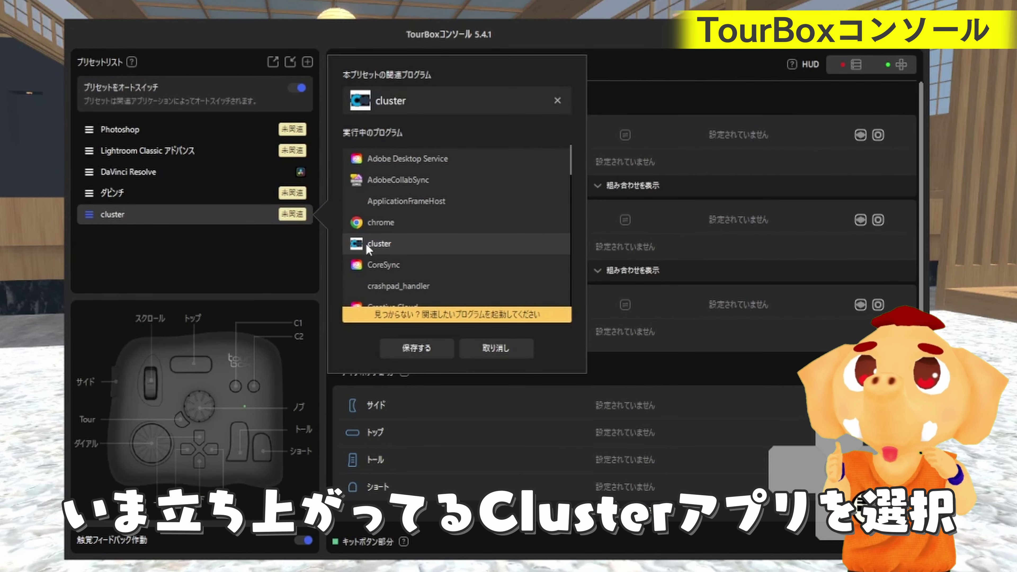
click(416, 348)
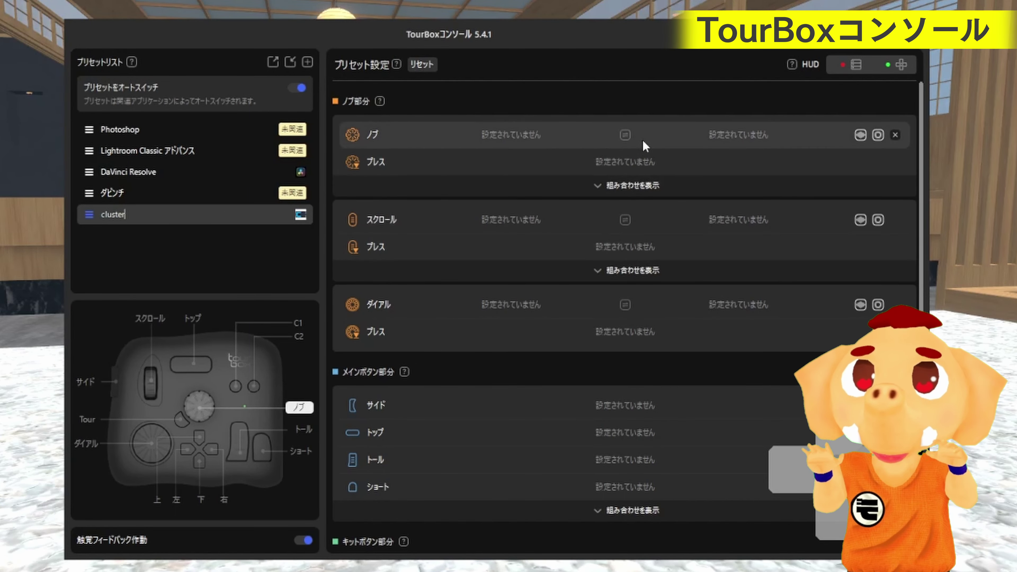
- Create a macro named 笑う for the トップ button of the cluster preset
scroll(629, 209, down, 5)
scroll(629, 210, up, 5)
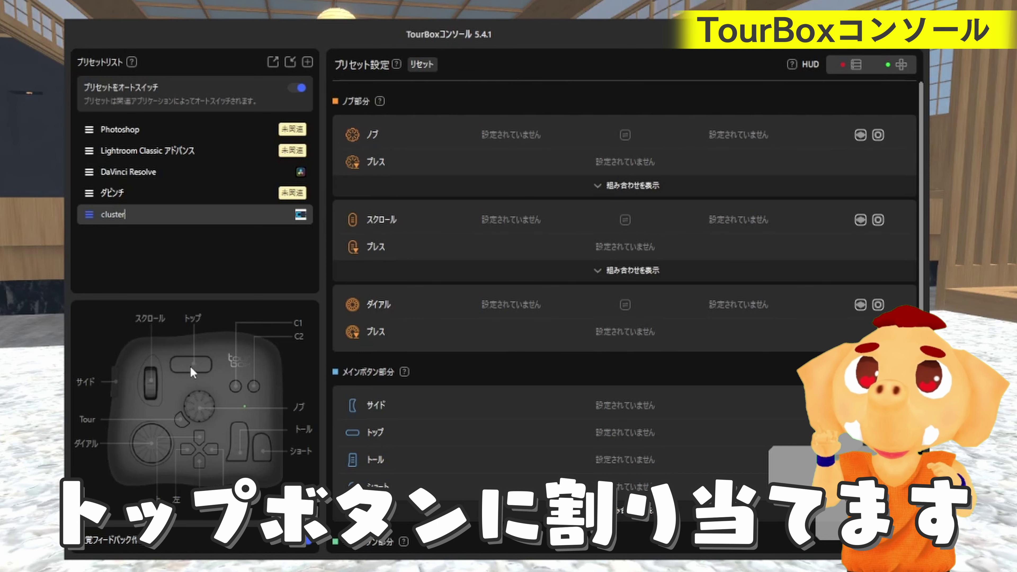
scroll(487, 251, down, 5)
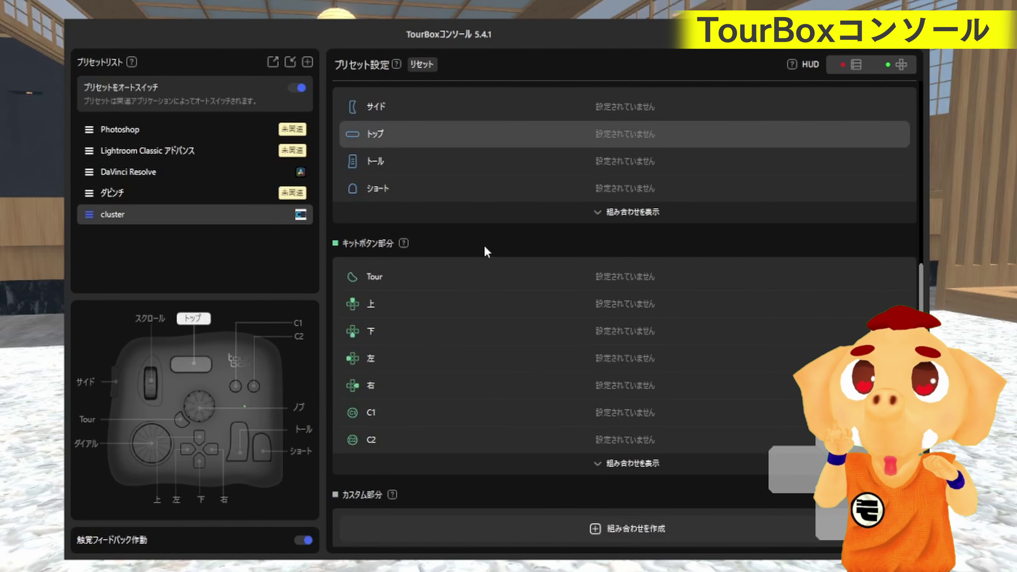
click(632, 140)
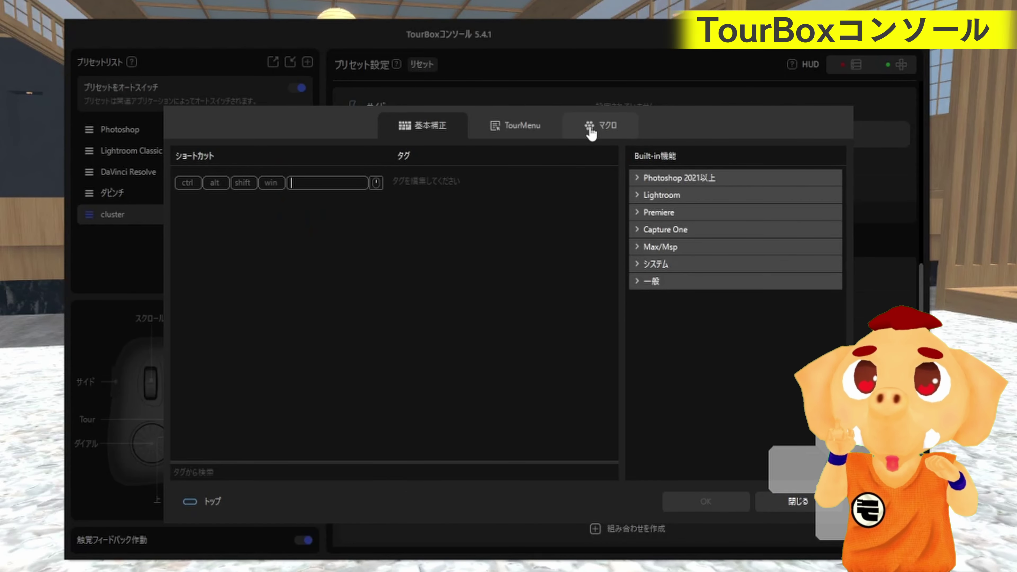
click(601, 136)
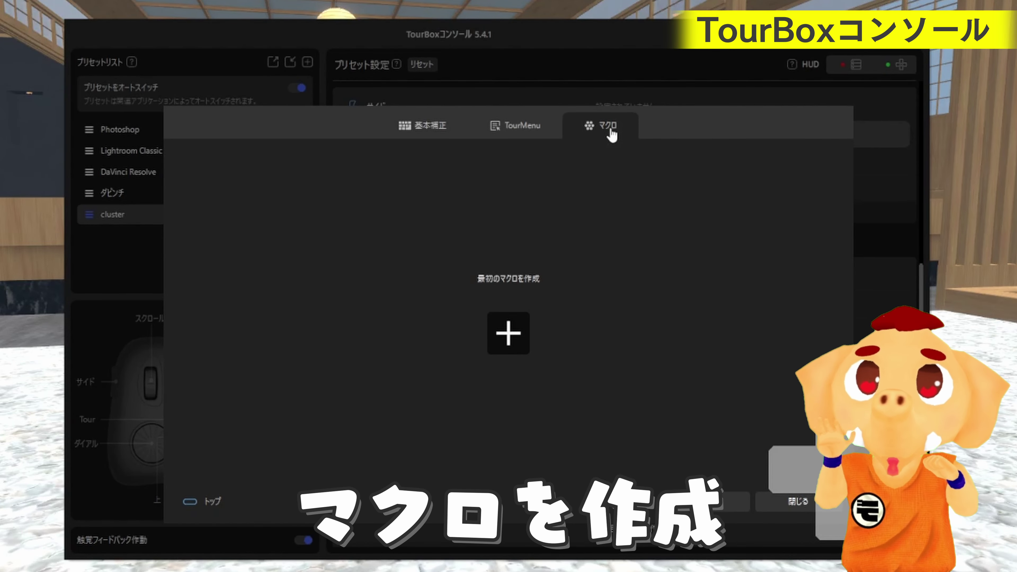
click(508, 334)
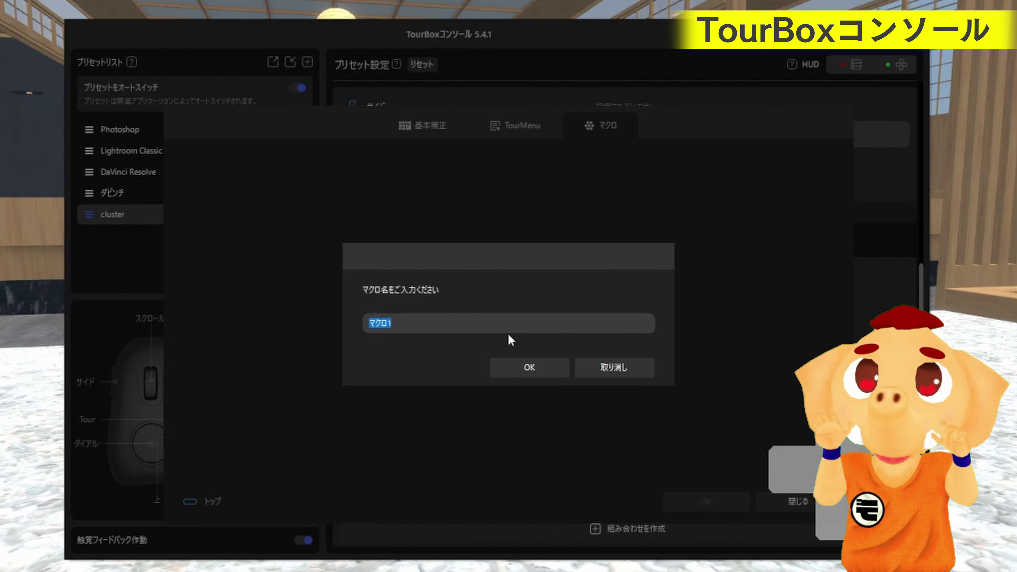
text(笑う)
click(547, 365)
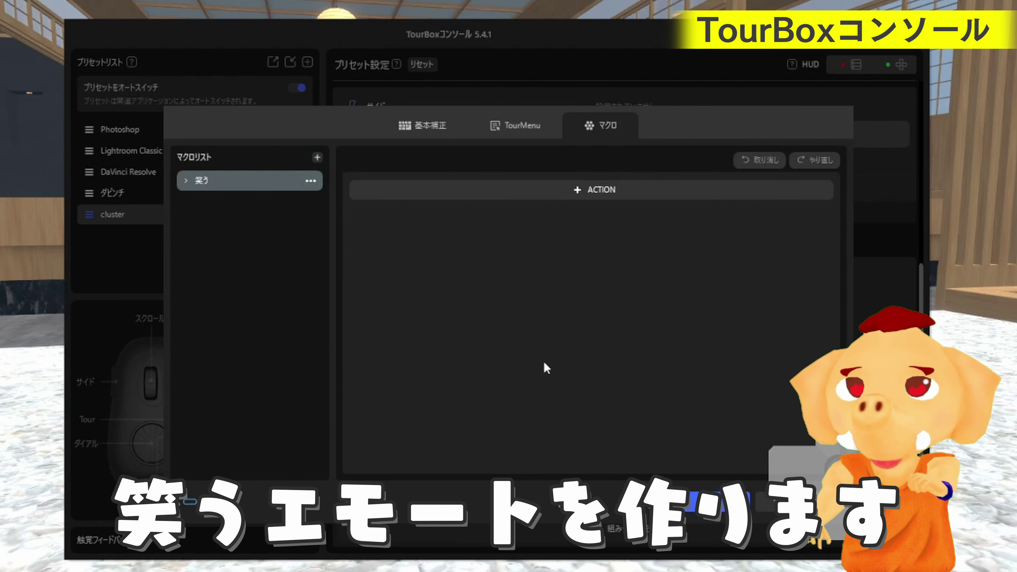
- Add a left mouse button action to the 笑う macro, picking the screen position of the emote button at X 1551, Y 1313
click(613, 191)
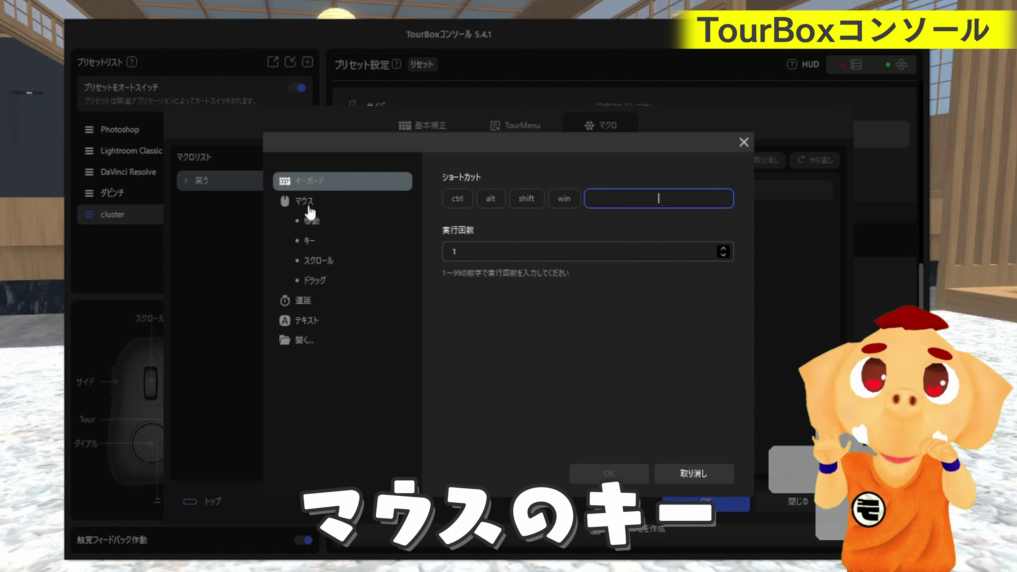
click(310, 245)
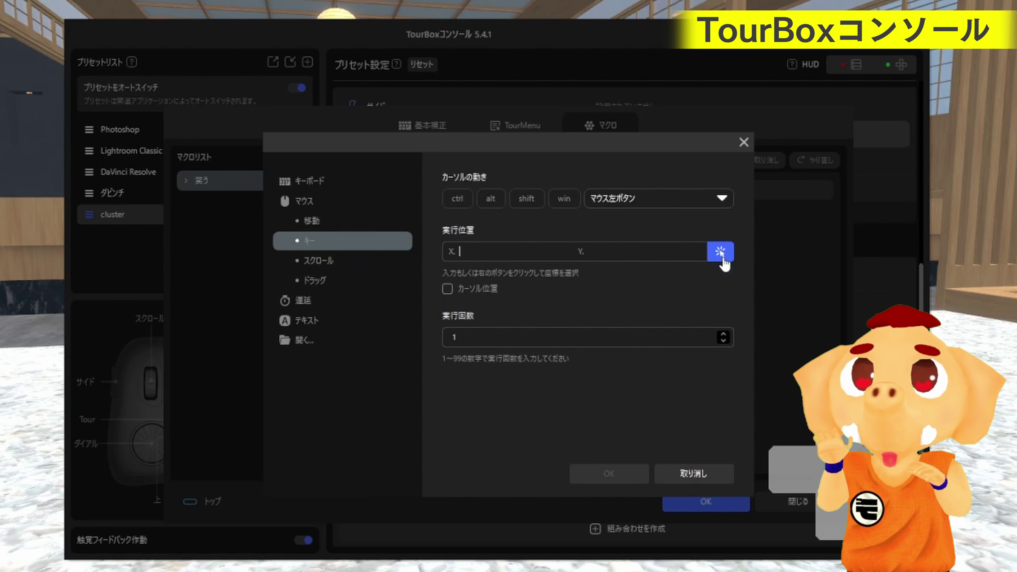
click(720, 255)
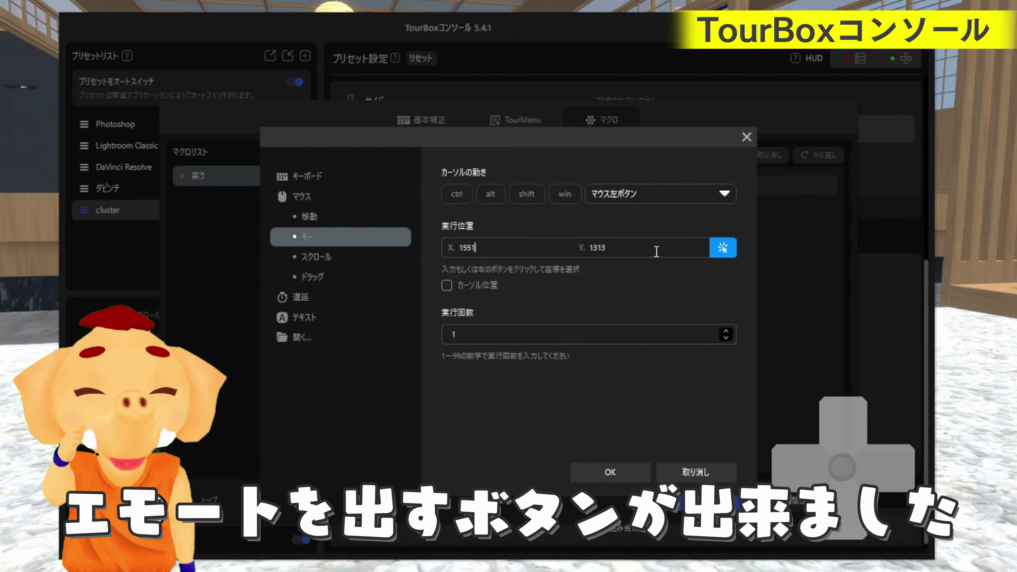
click(610, 473)
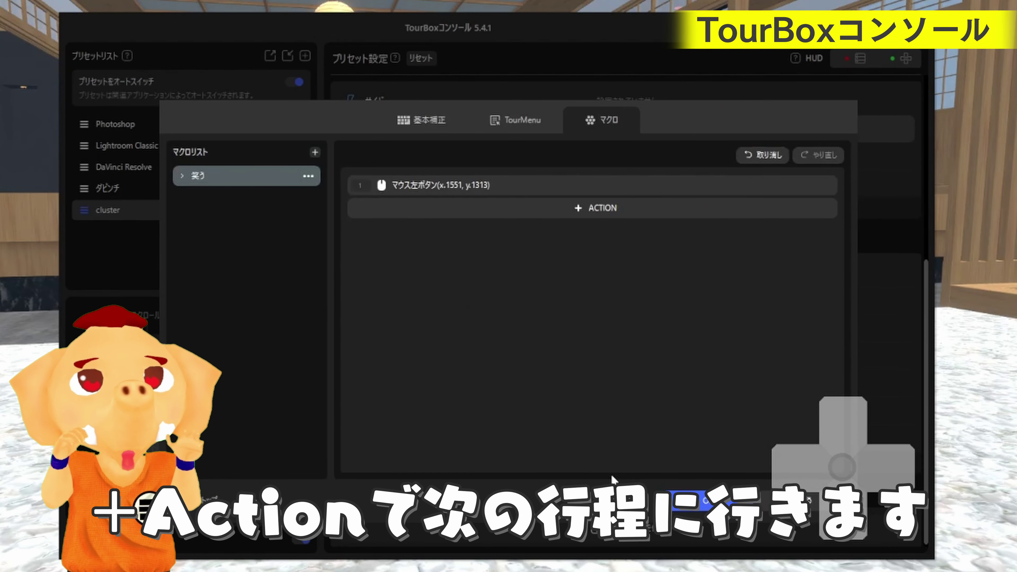